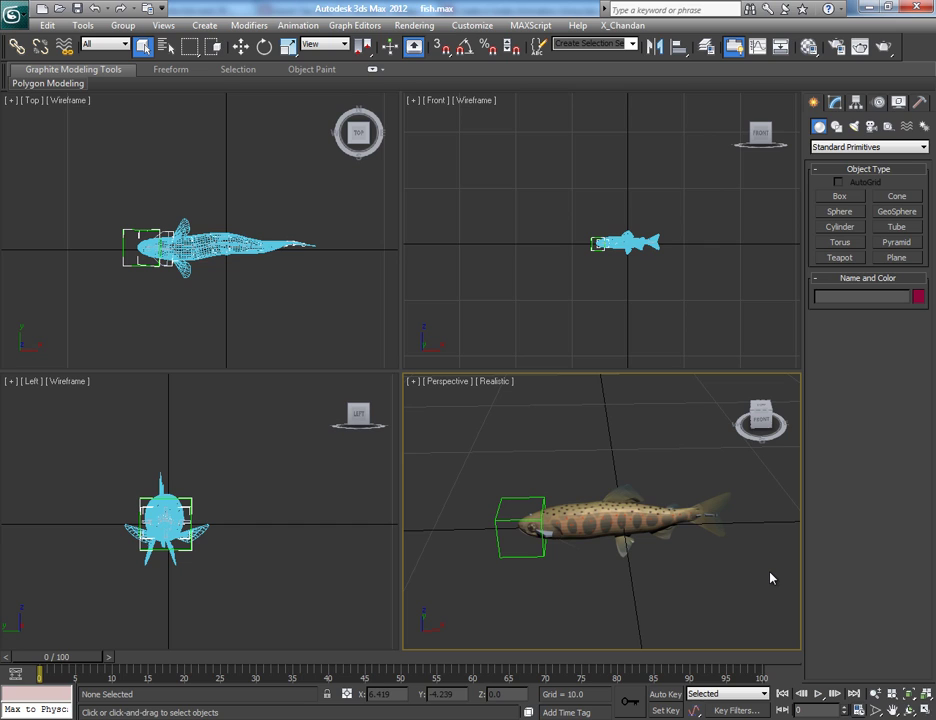
Create a PF Source particle flow emitter in the scene
left_click(845, 147)
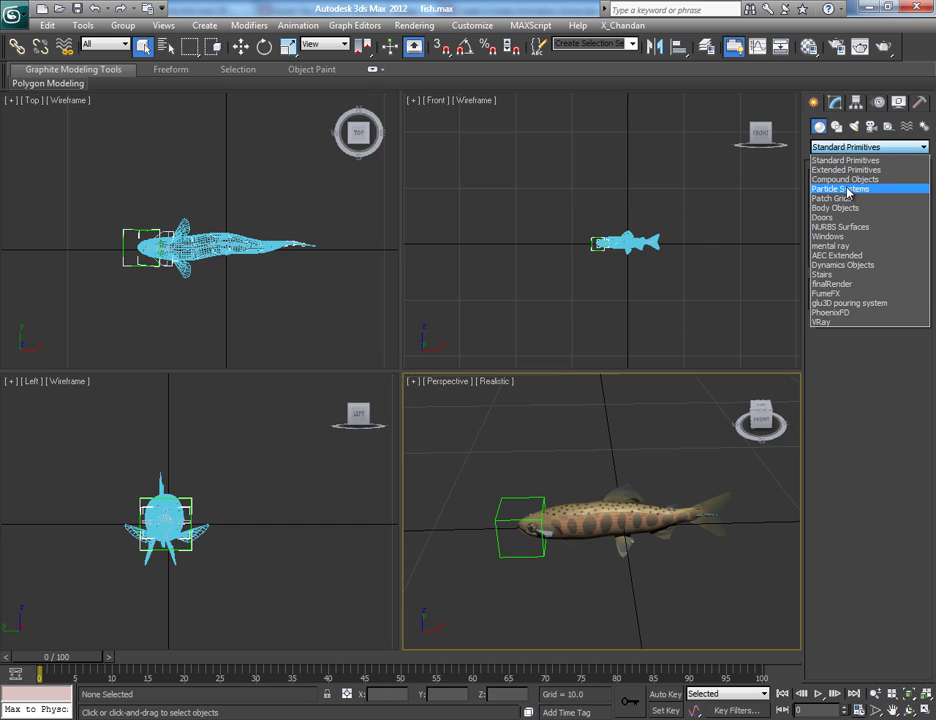
left_click(846, 189)
left_click(840, 196)
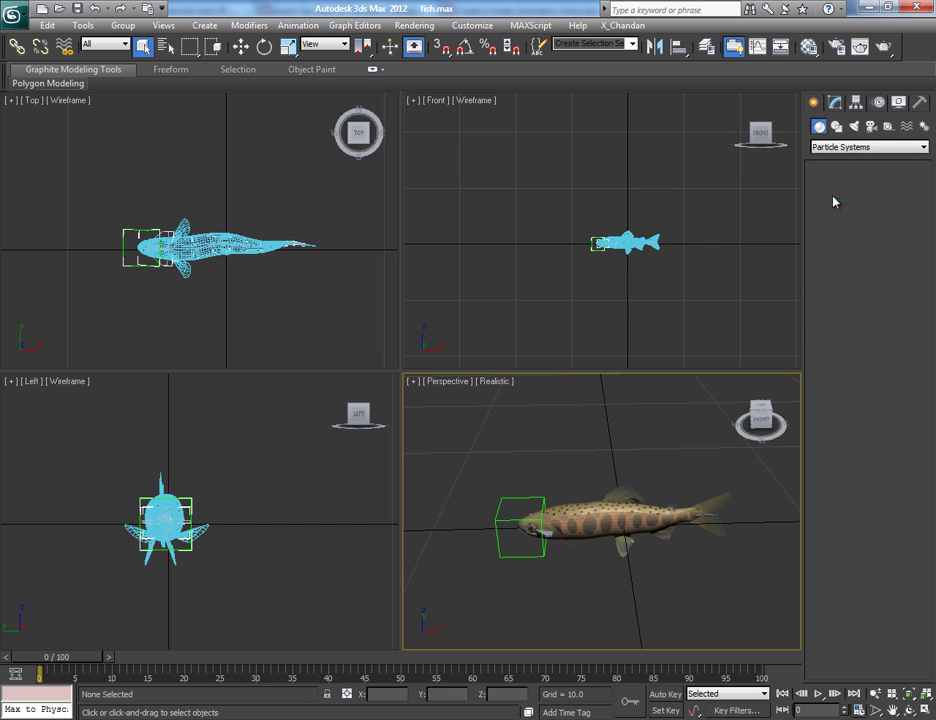
left_click_drag(505, 615, 510, 645)
right_click(600, 250)
Move the emitter left of the fish along X and rotate it about -90° on Y
key("w")
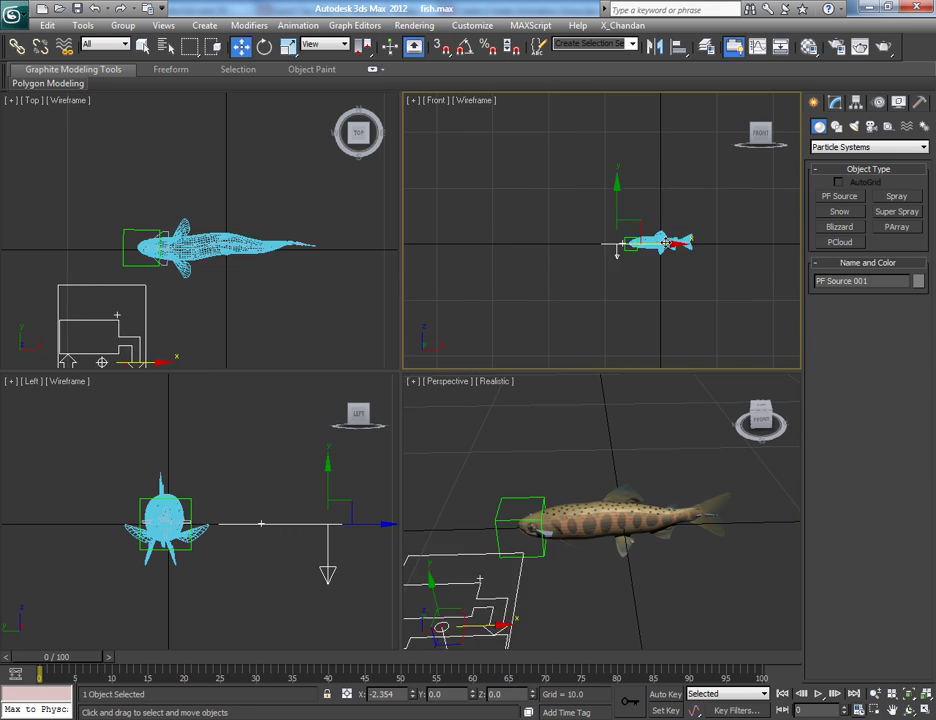
left_click_drag(600, 245, 473, 250)
left_click_drag(532, 246, 524, 258)
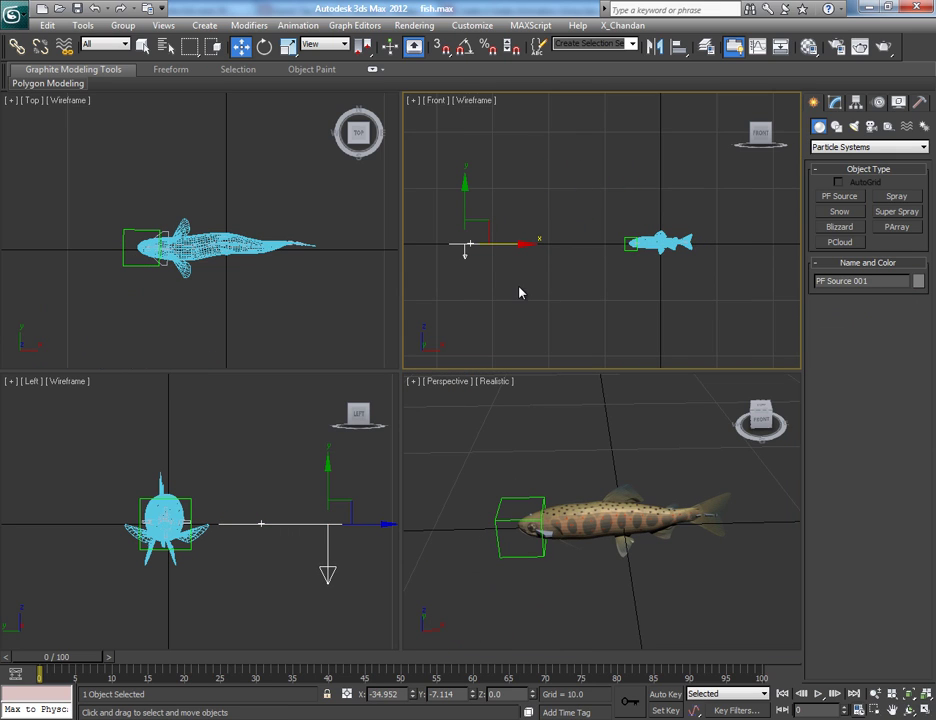
key("e")
left_click_drag(514, 224, 508, 573)
scroll(568, 553, "down", 5)
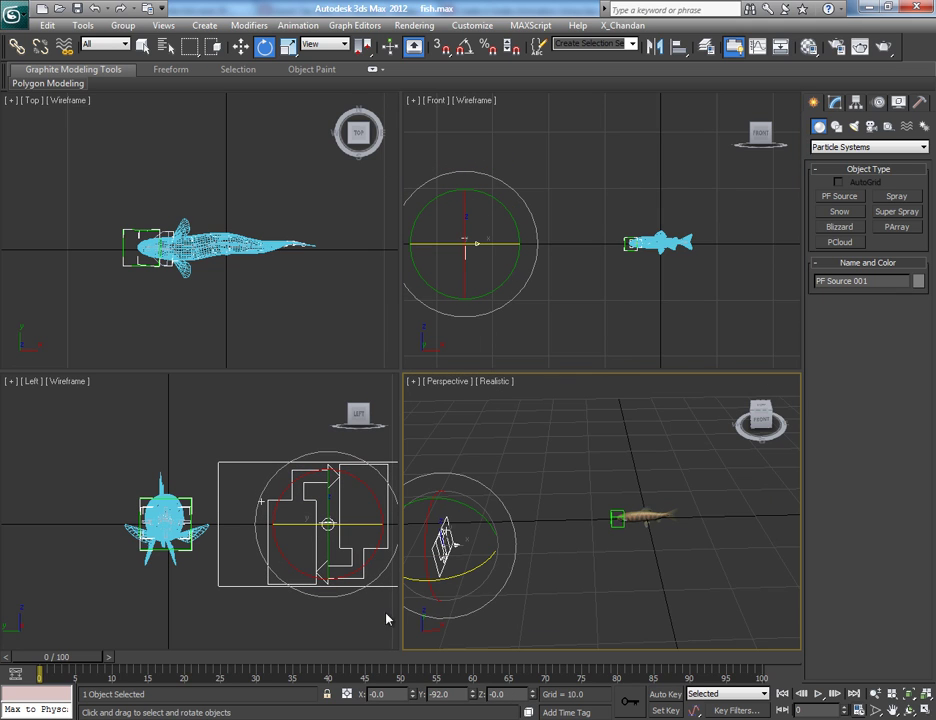
left_click_drag(88, 663, 170, 668)
key("e")
scroll(192, 500, "down", 4)
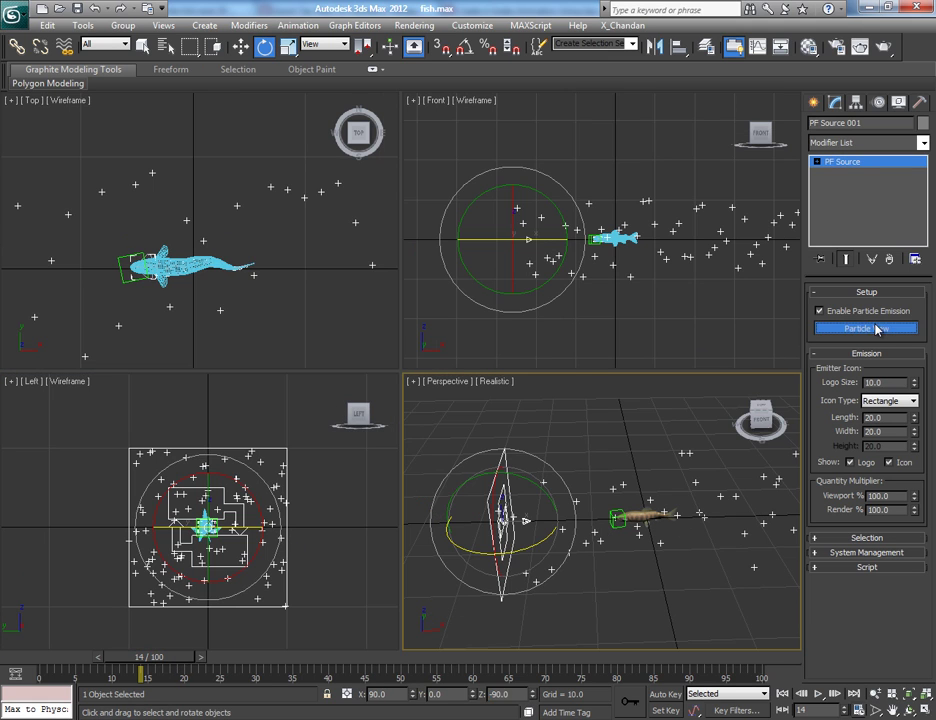
In Particle View, set the Birth operator to emit from frame -50 to 100
left_click(864, 327)
left_click_drag(352, 199, 222, 103)
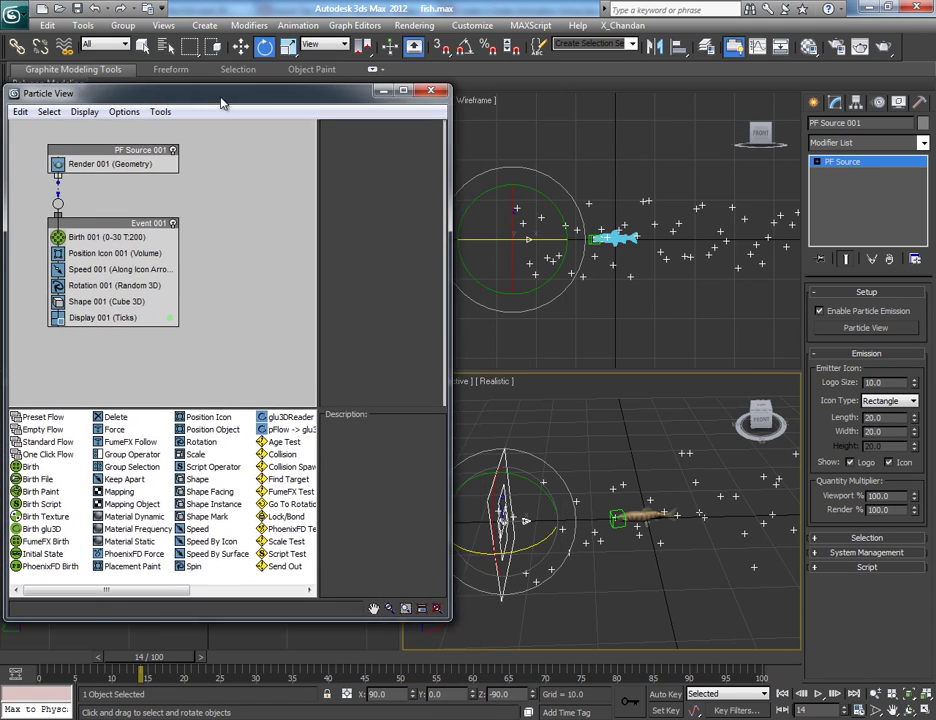
left_click(140, 237)
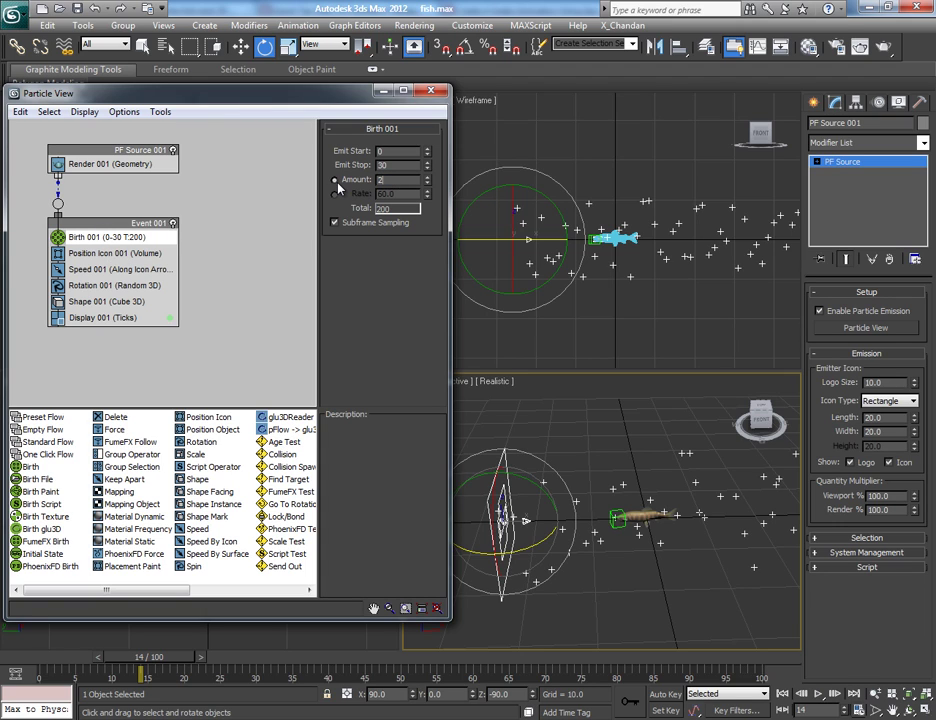
double_click(390, 166)
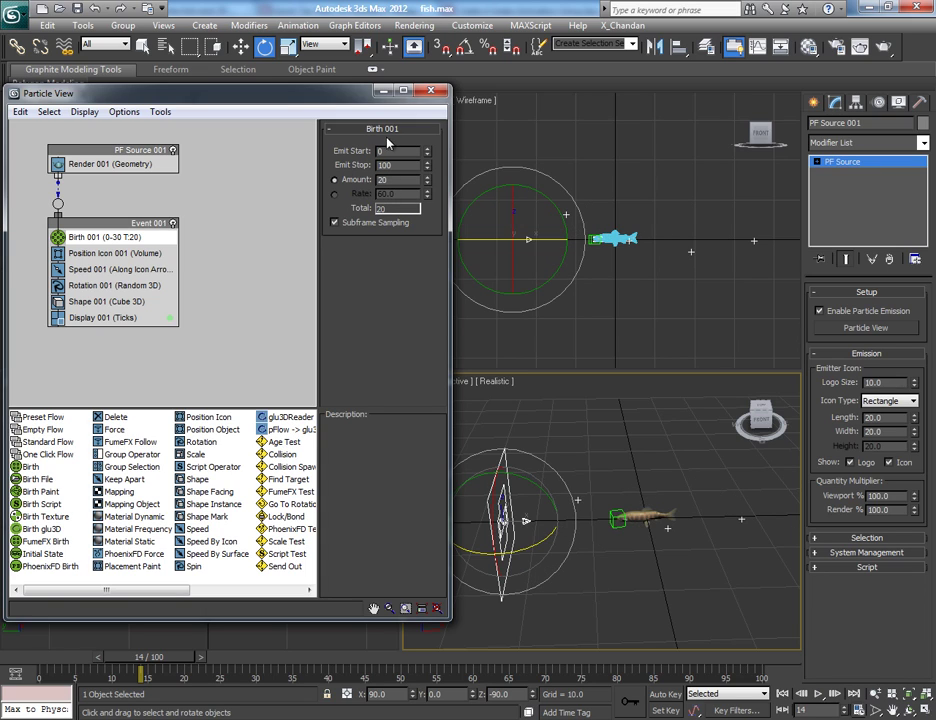
type("100")
key("Return")
type("-50")
left_click(72, 253)
Delete the Rotation 001 operator from the particle event
left_click(76, 269)
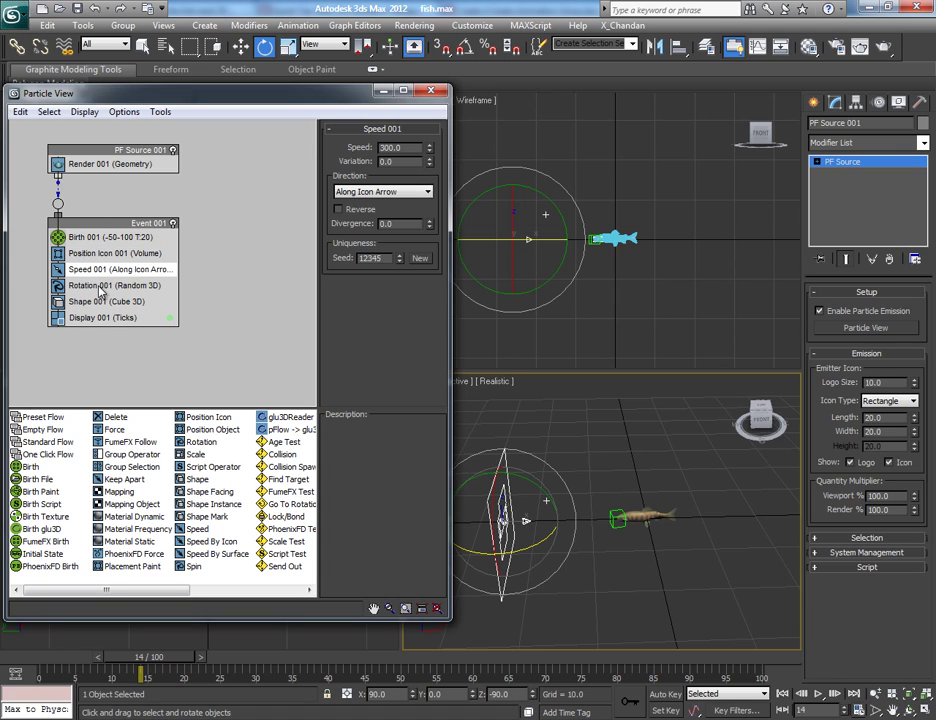
left_click(98, 287)
right_click(97, 287)
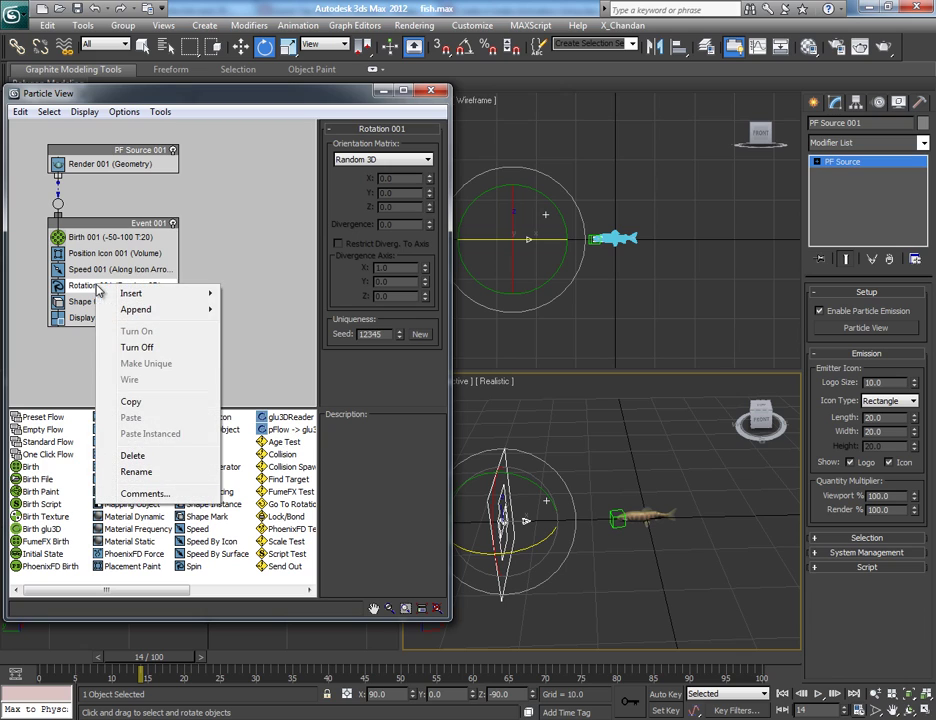
left_click(136, 456)
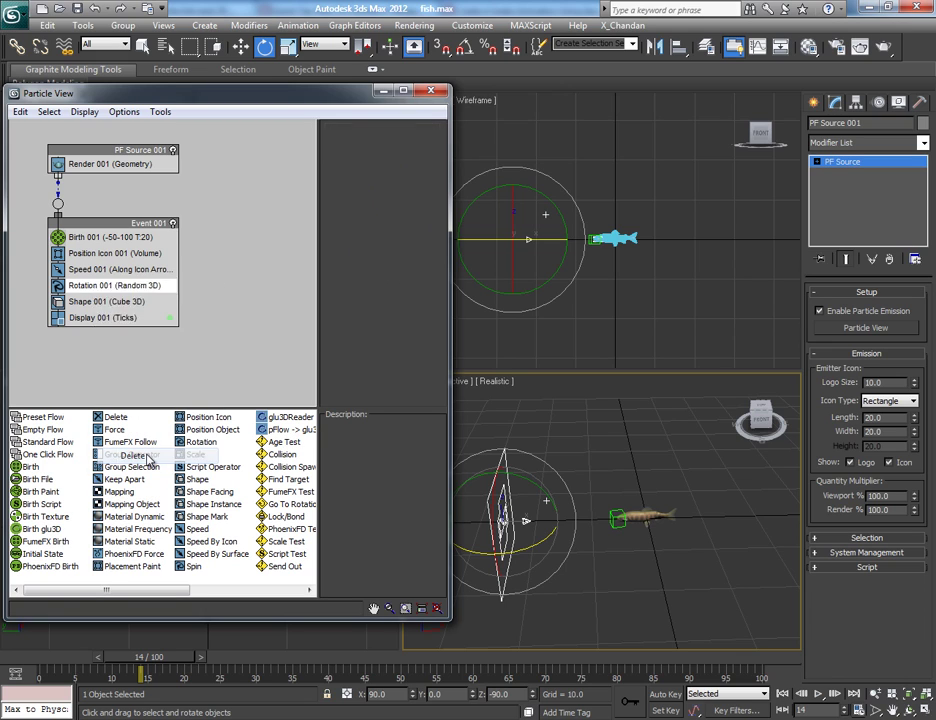
Lower the Speed operator to 26.91 and preview the slower particles
left_click(96, 272)
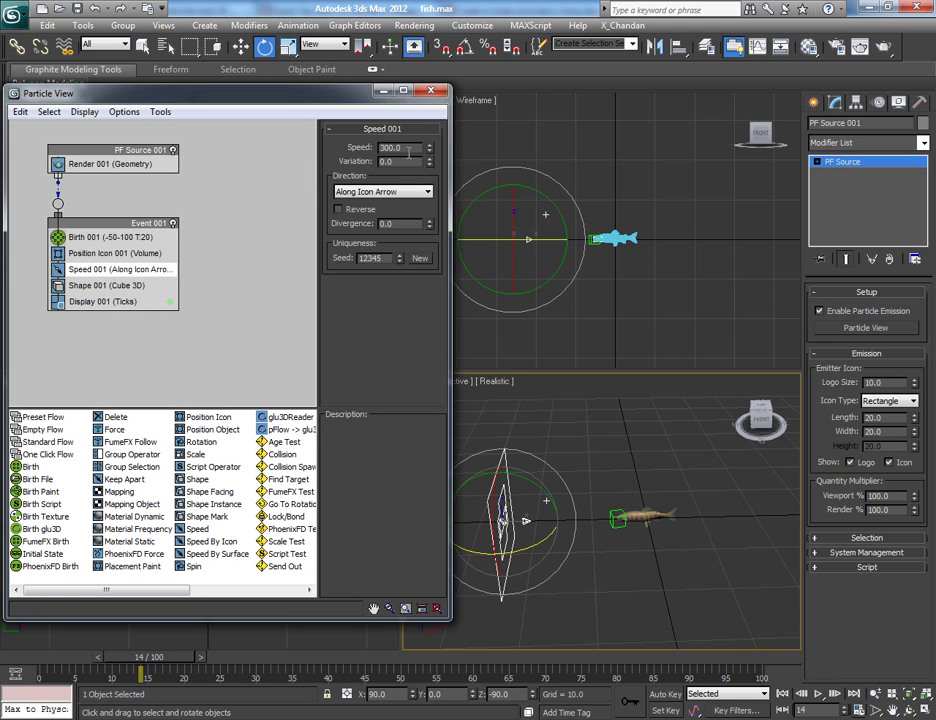
left_click_drag(430, 162, 430, 175)
key("Home")
left_click(820, 695)
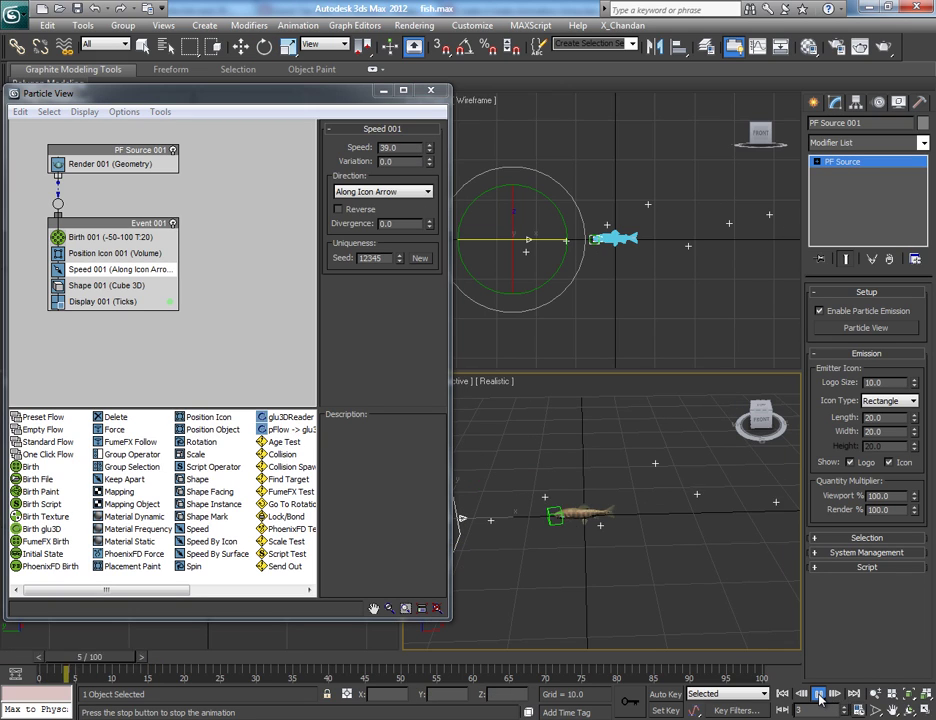
left_click(820, 695)
key("e")
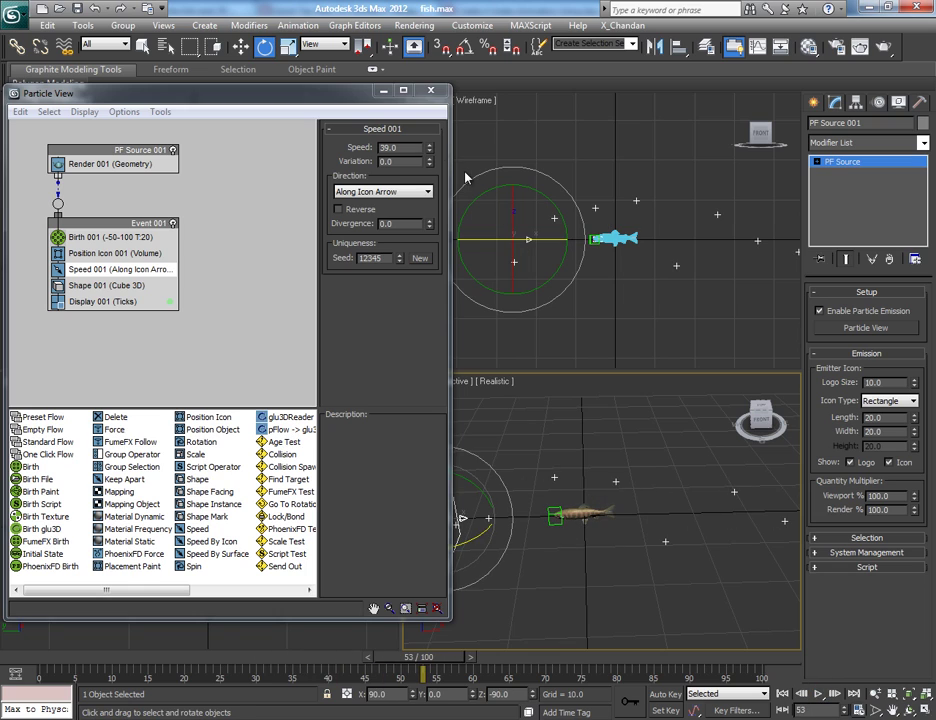
left_click_drag(430, 152, 428, 172)
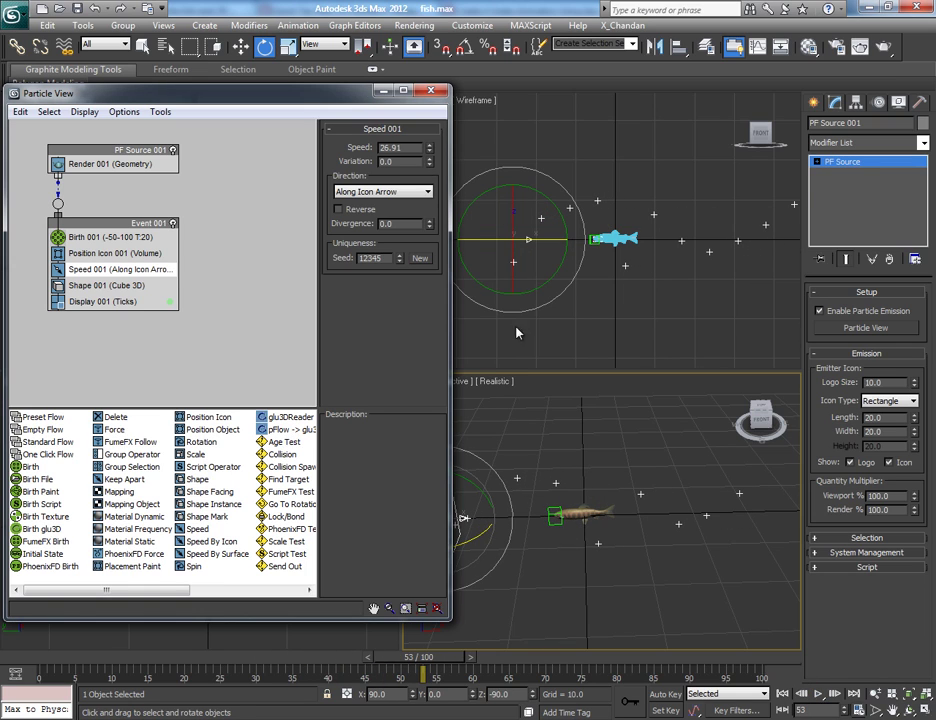
left_click(820, 695)
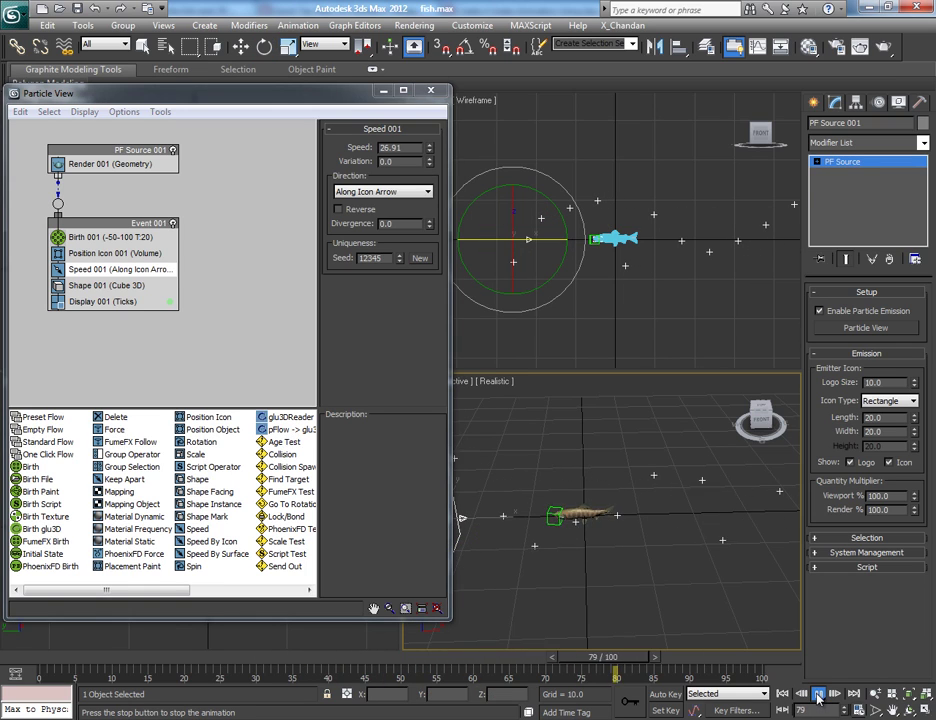
left_click(818, 695)
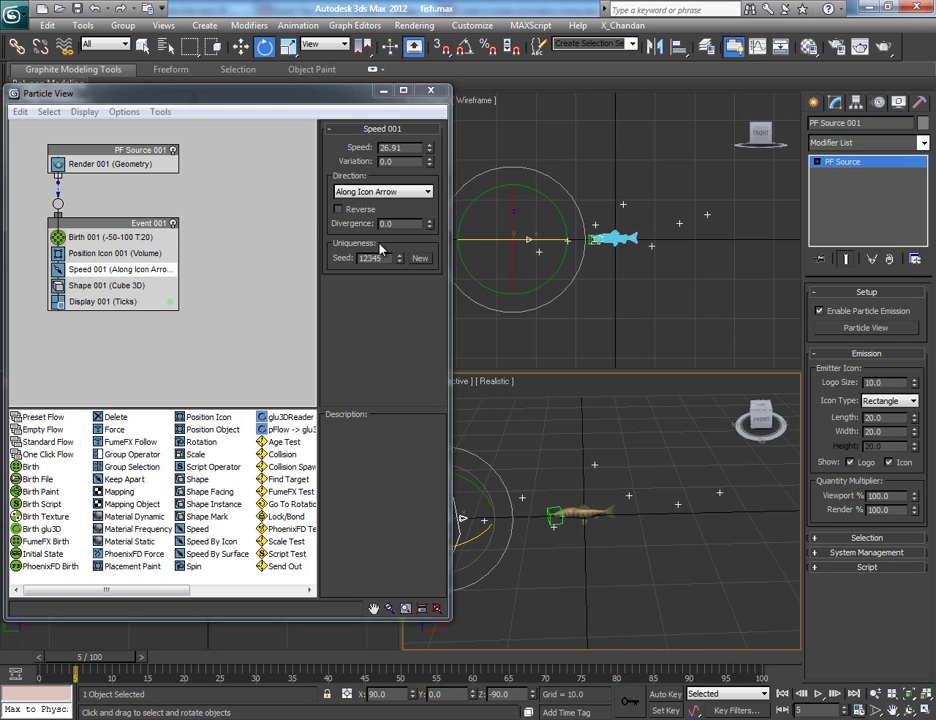
left_click(90, 286)
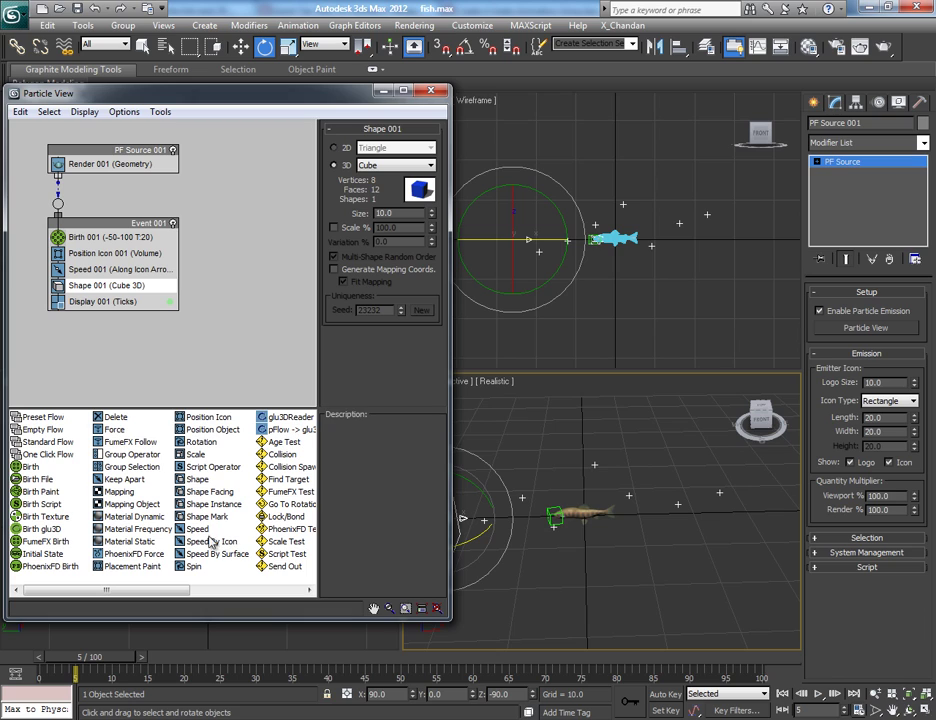
Replace Shape 001 with a Shape Instance operator using the fish as particle geometry
left_click_drag(208, 510, 100, 287)
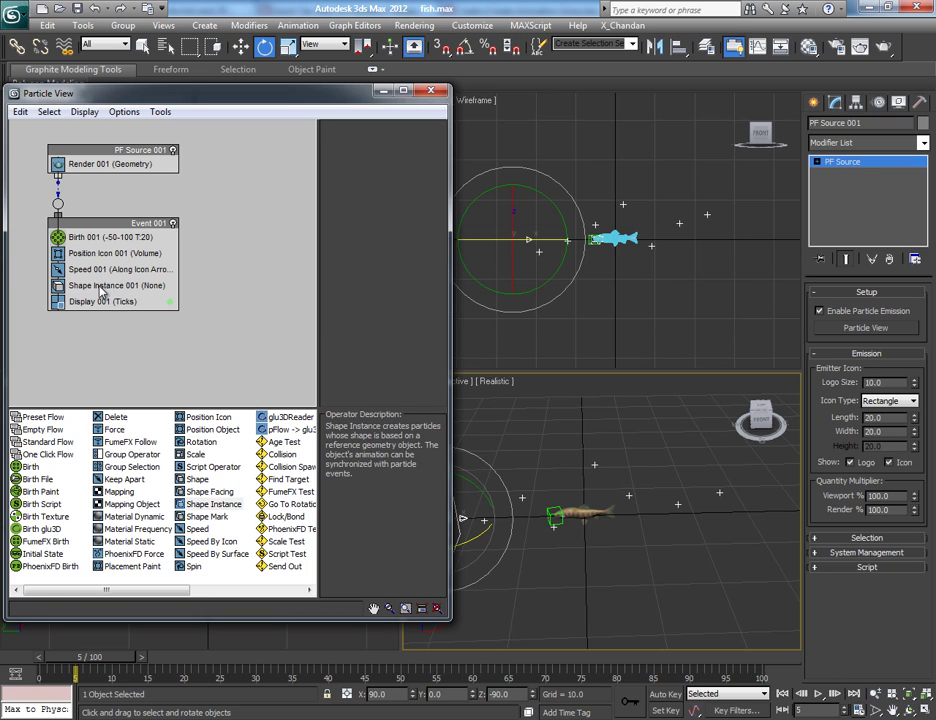
left_click(112, 287)
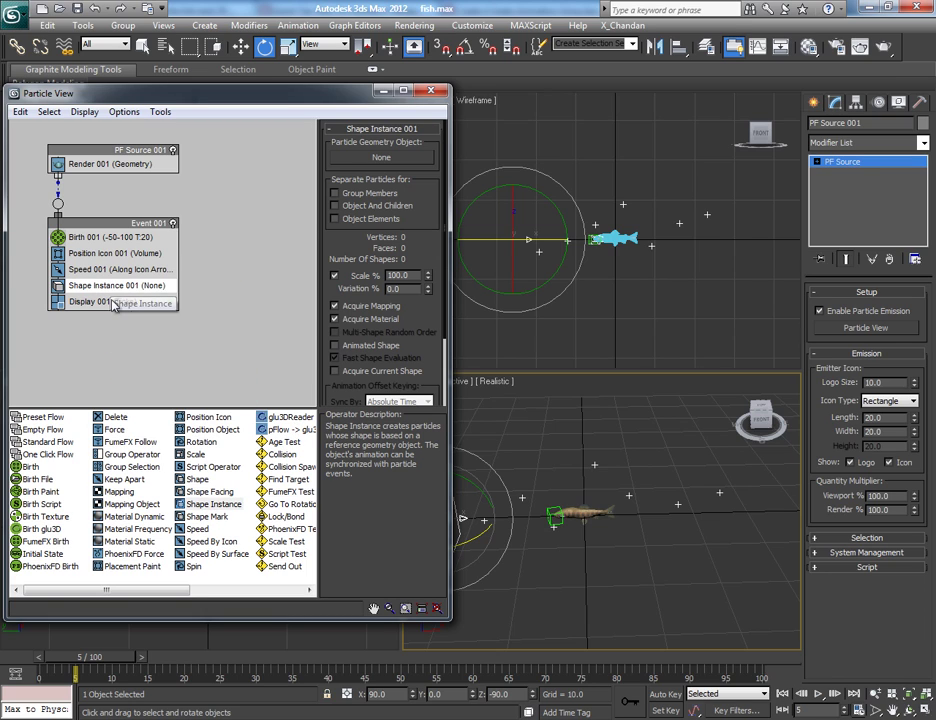
left_click(382, 157)
scroll(620, 272, "up", 3)
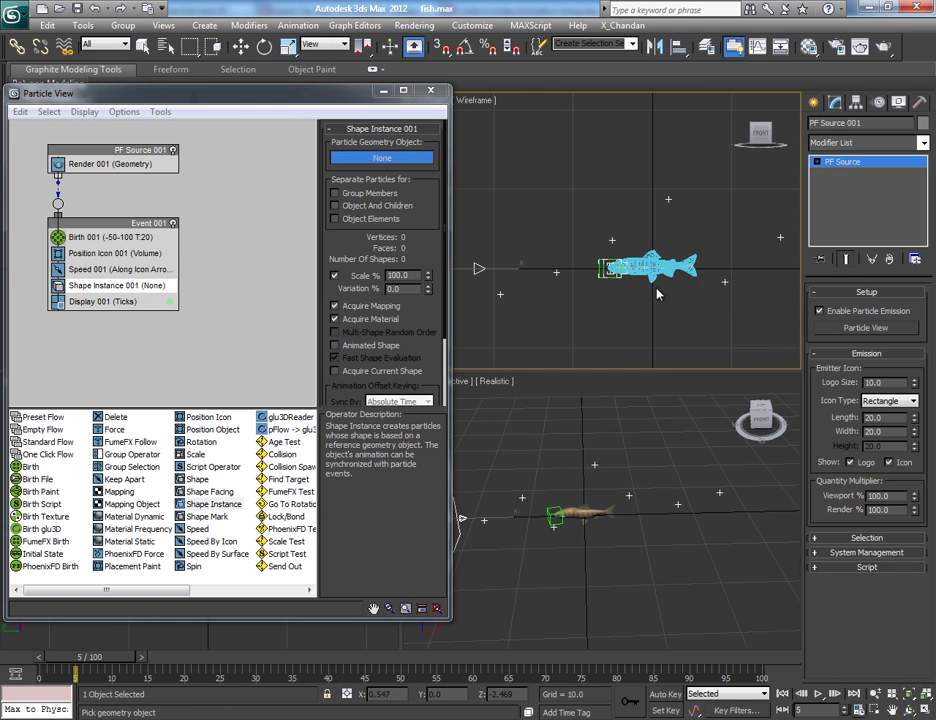
left_click(656, 282)
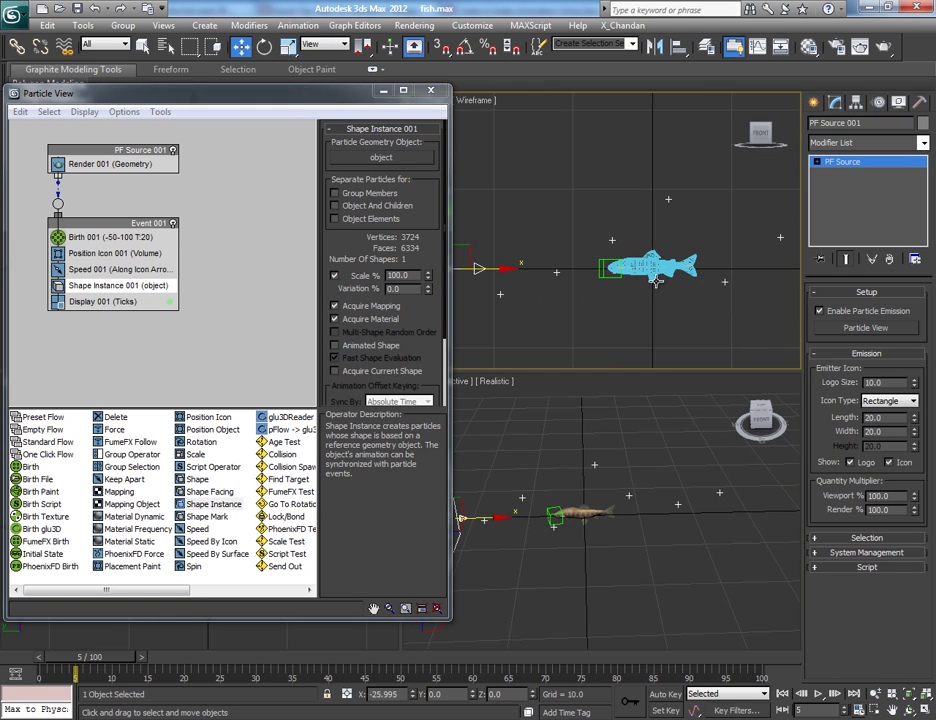
Set Display 001 type to Geometry and scrub the timeline to check the school
left_click(100, 301)
left_click(400, 149)
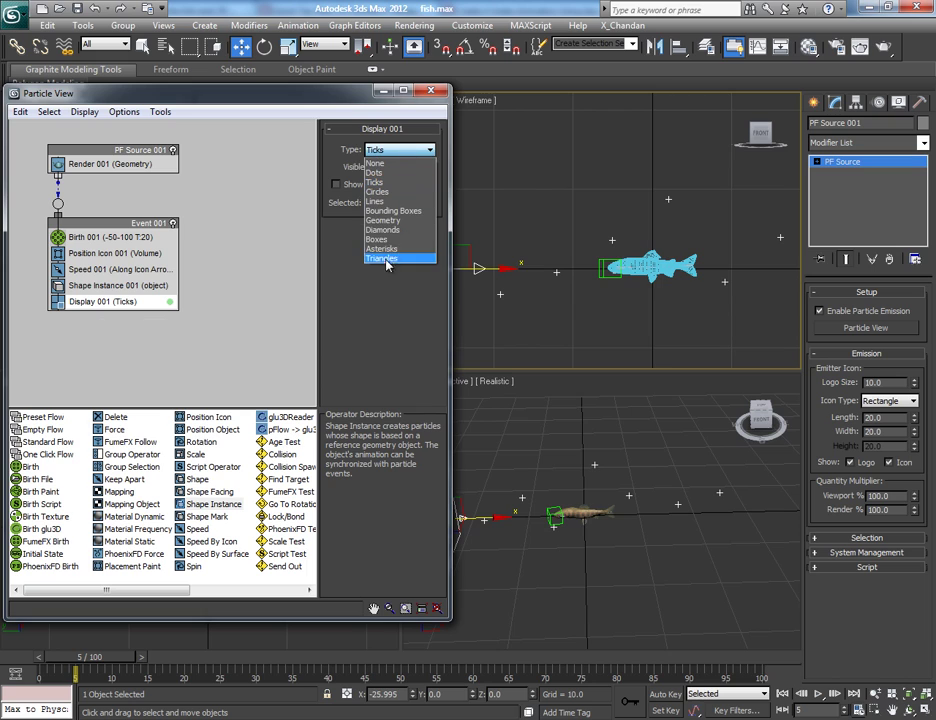
left_click(382, 220)
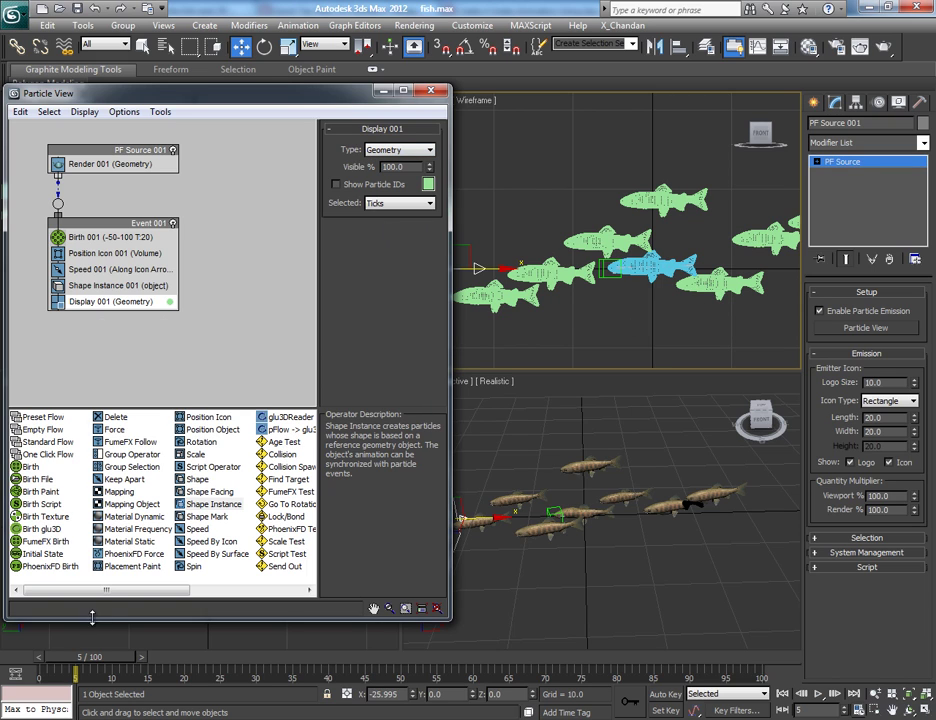
left_click_drag(93, 660, 707, 685)
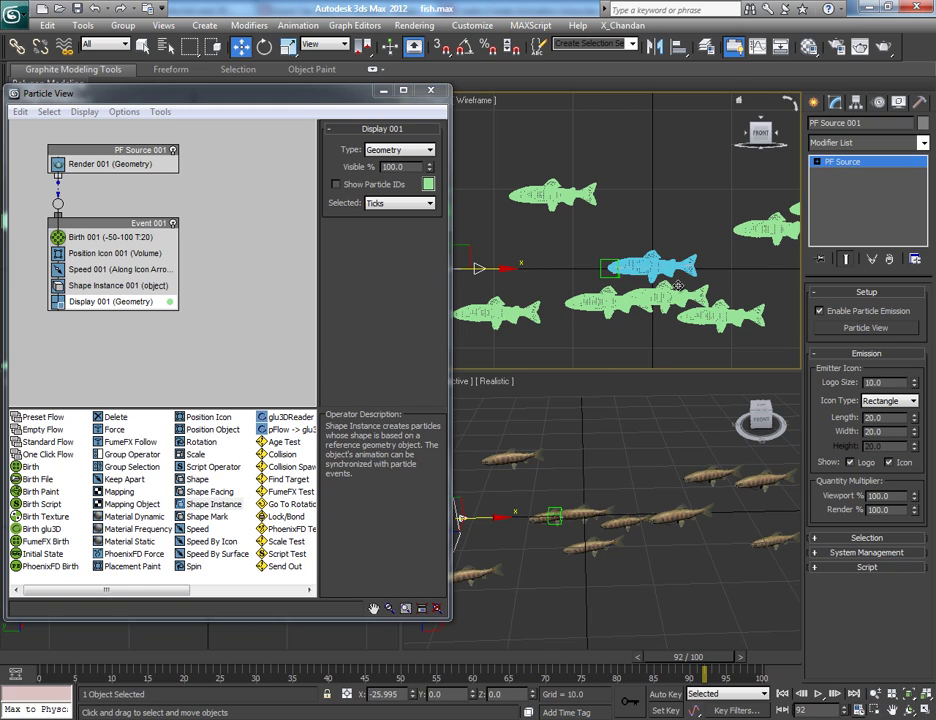
middle_click_drag(667, 298, 657, 250)
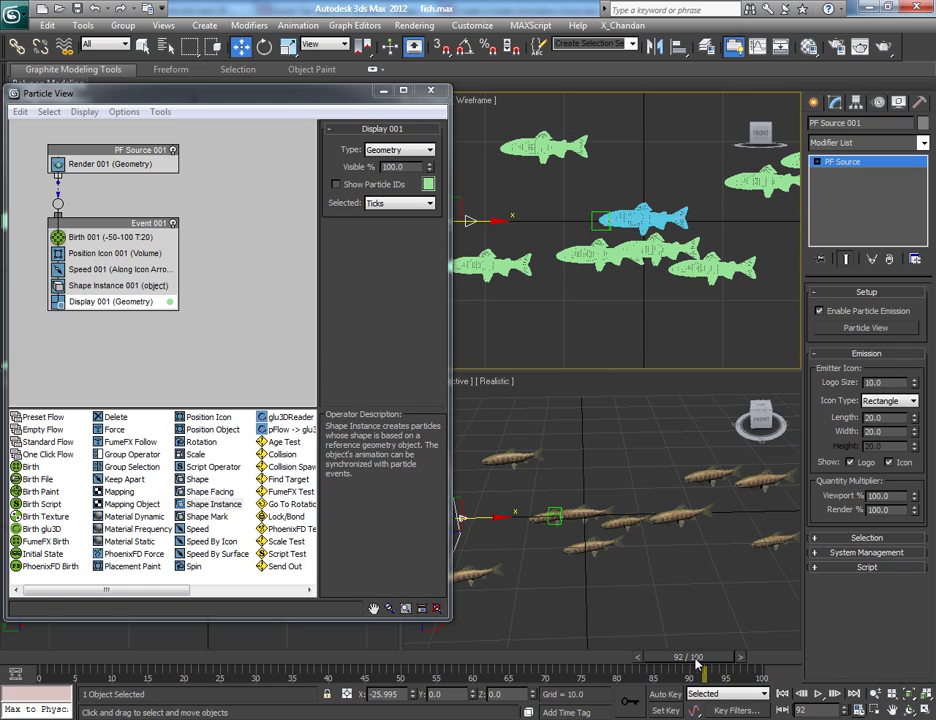
left_click_drag(697, 662, 370, 681)
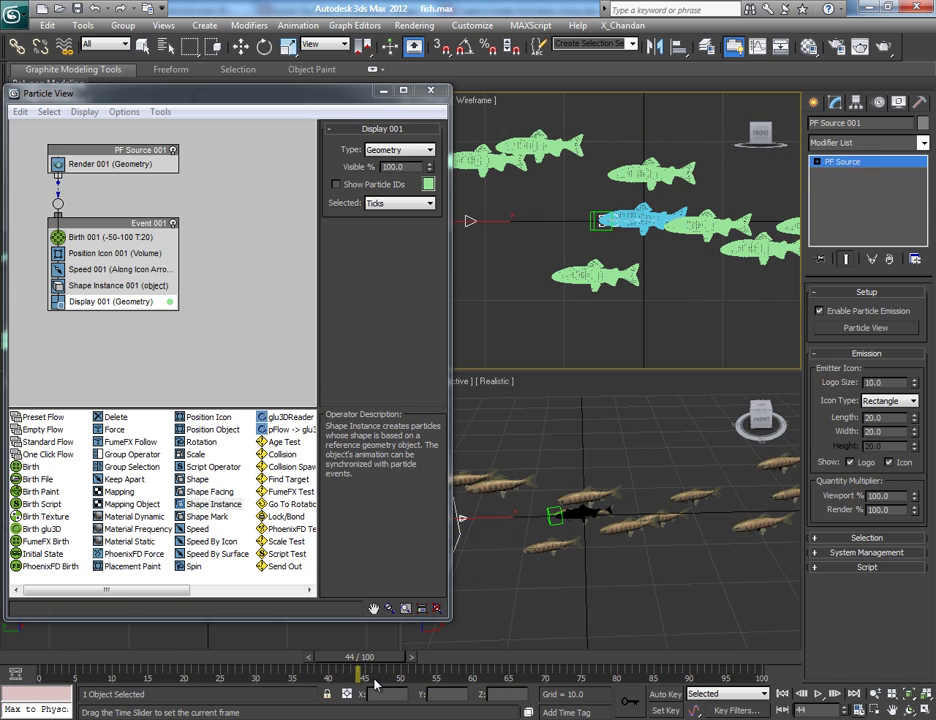
Hide the particle fish in the viewports and centre the fish in Front view
left_click(60, 301)
scroll(709, 279, "up", 5)
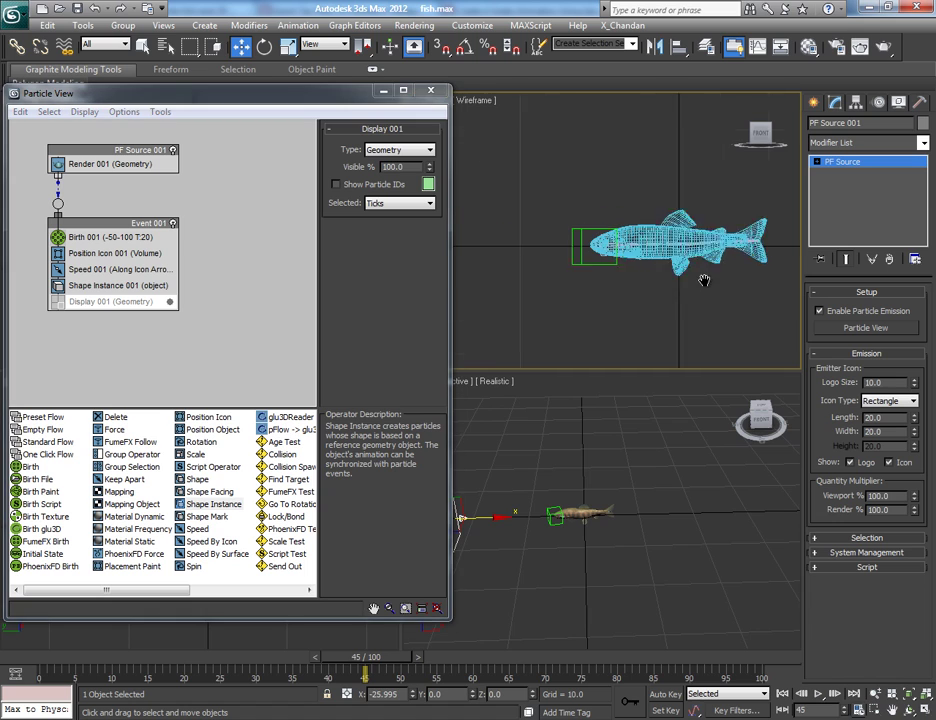
left_click_drag(346, 101, 274, 113)
middle_click_drag(610, 288, 555, 288)
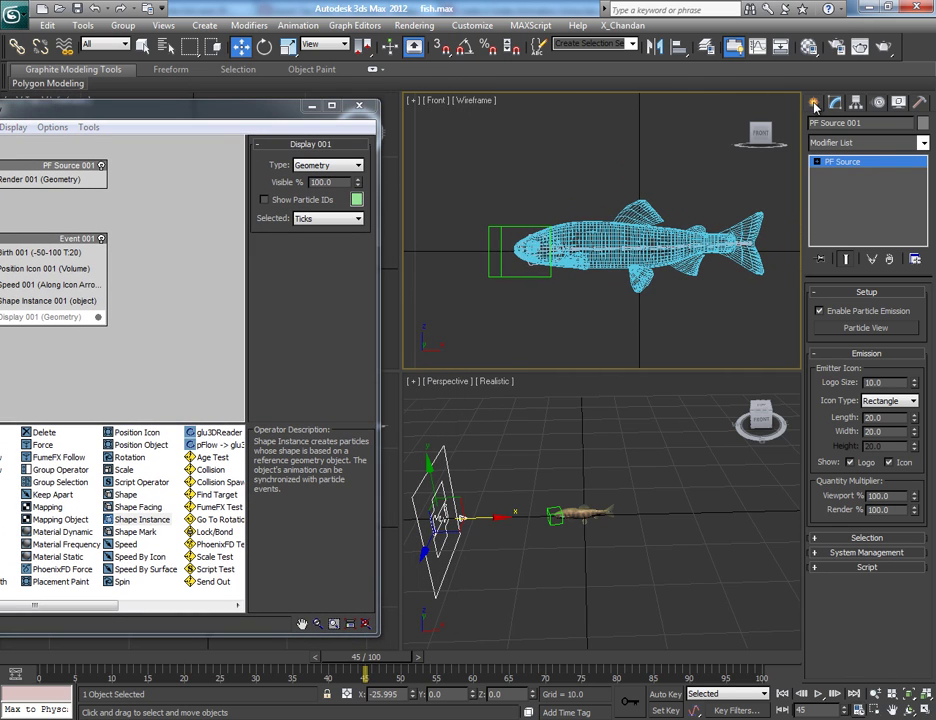
Create a Dummy helper and move it onto the fish's head
left_click(814, 104)
left_click(888, 126)
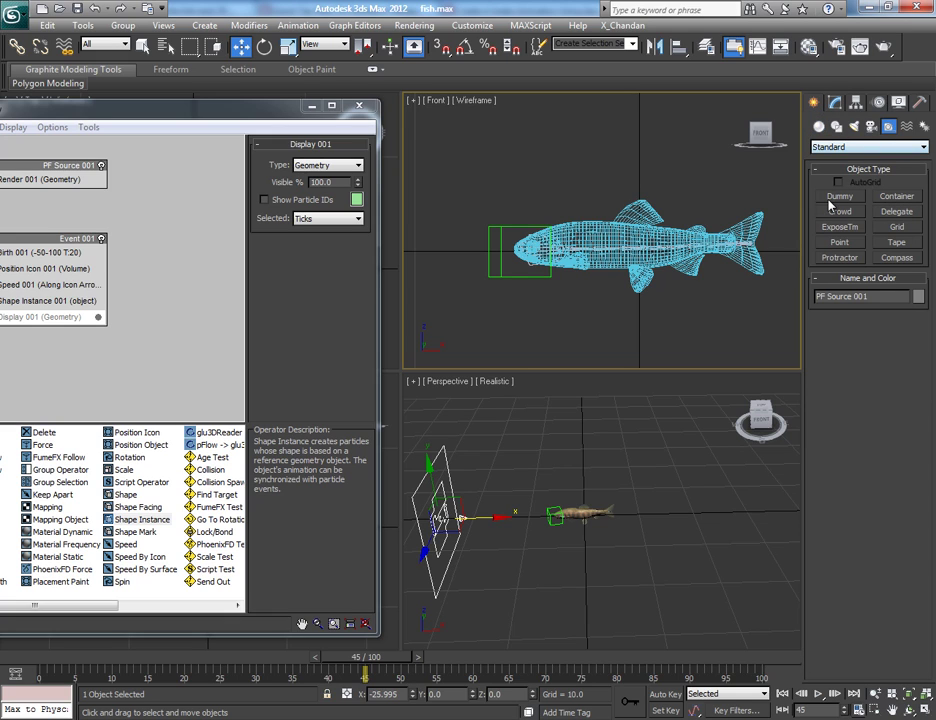
left_click(840, 196)
left_click_drag(487, 196, 589, 296)
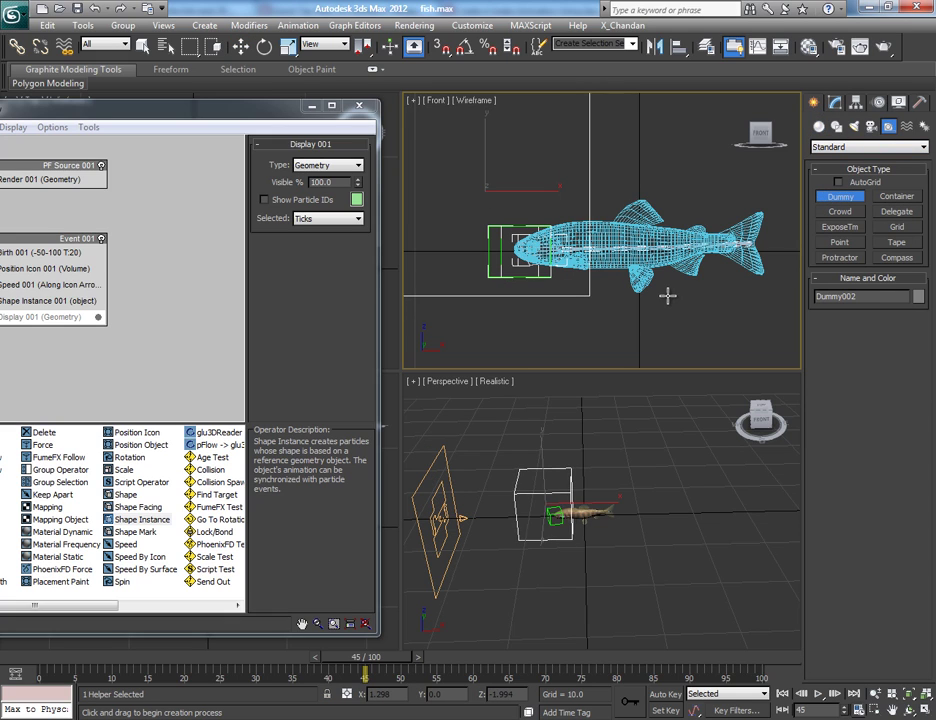
key("w")
left_click_drag(511, 183, 634, 224)
Link Dummy002 to Dummy001 and rotate it 180° so the fish faces right
left_click(17, 46)
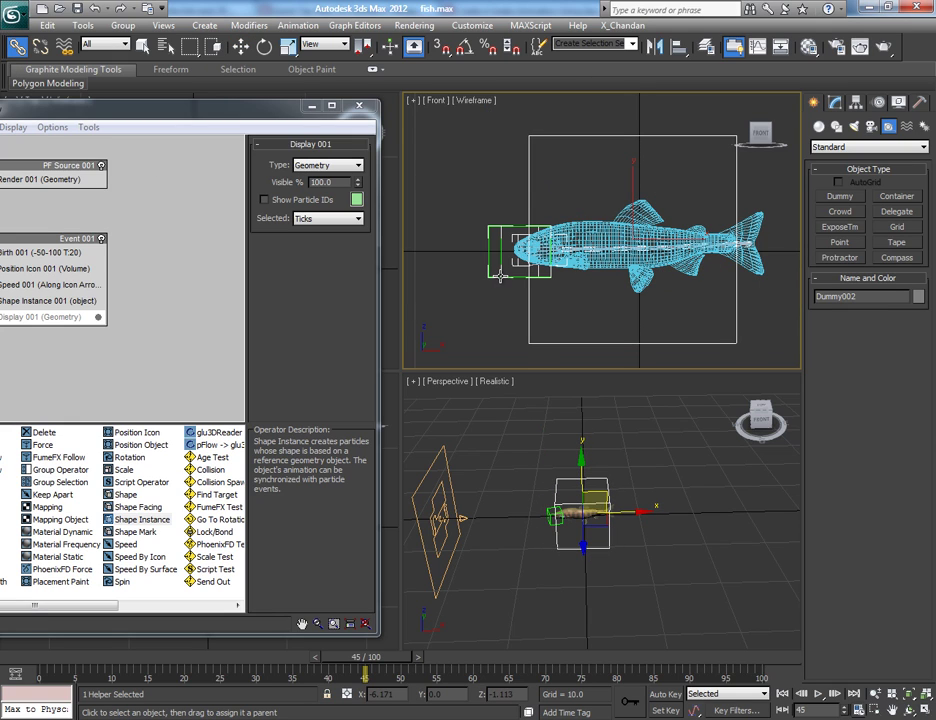
left_click_drag(500, 276, 529, 325)
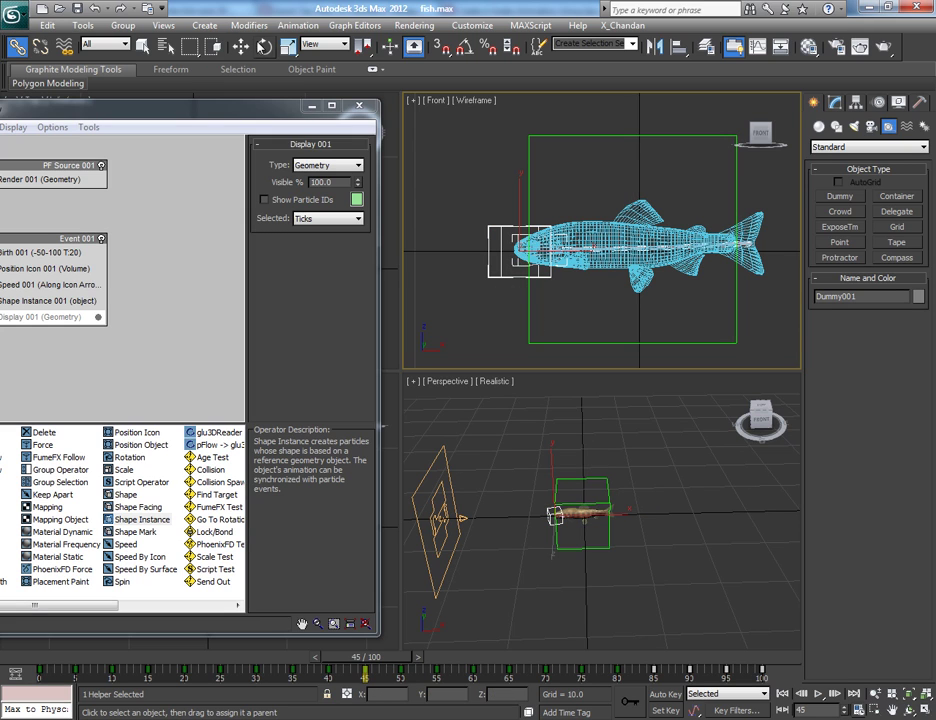
left_click(520, 251)
key("e")
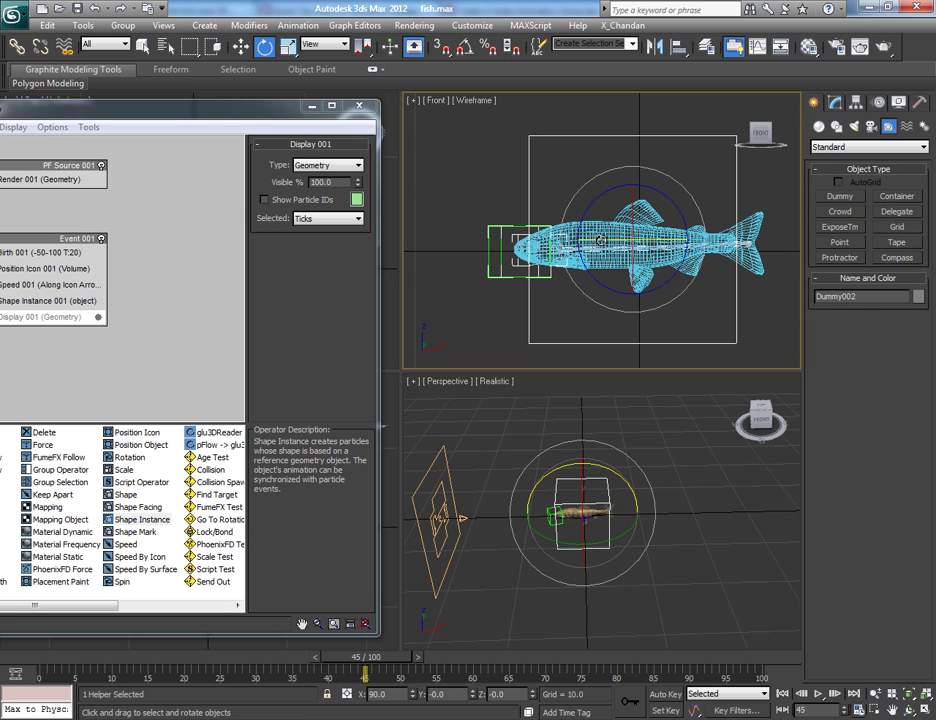
left_click_drag(640, 245, 864, 245)
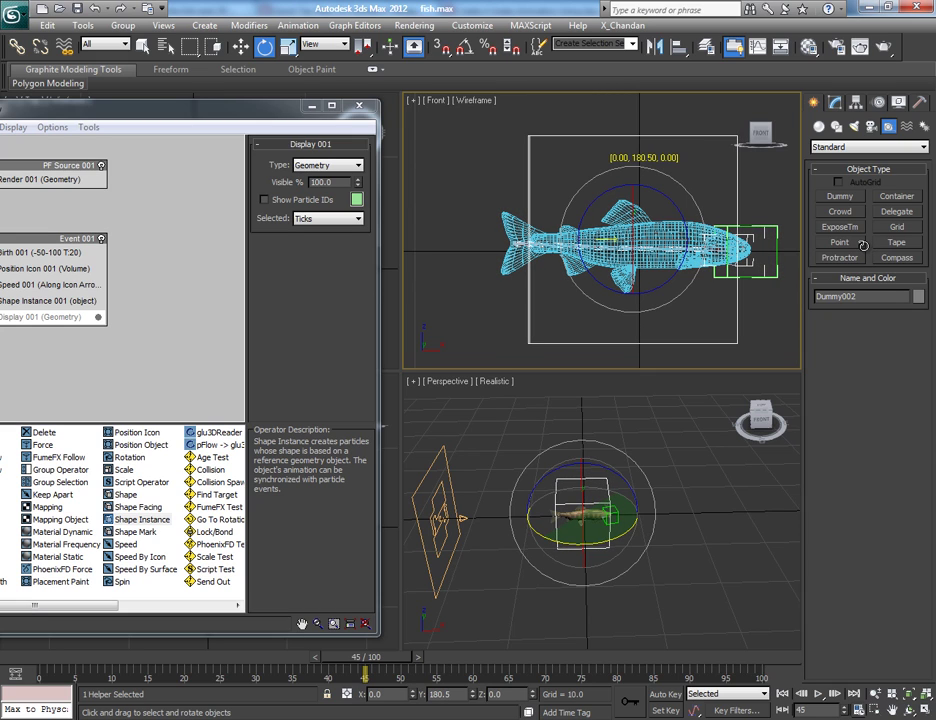
left_click_drag(864, 245, 865, 245)
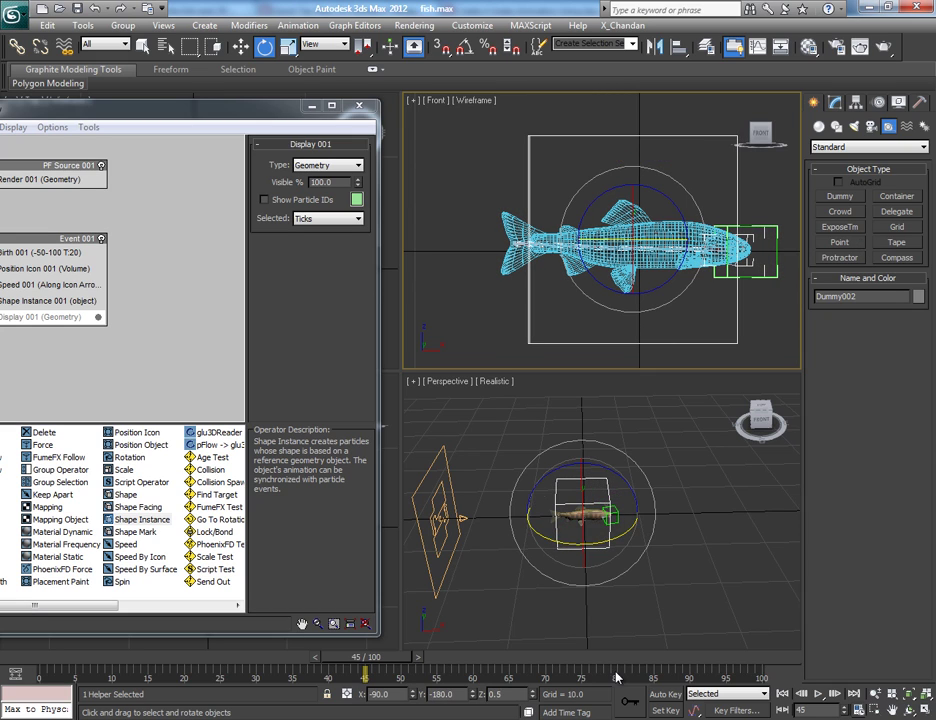
Clean up Dummy002's rotation values and scrub frames 0–100 to check the fish stays level
right_click(535, 695)
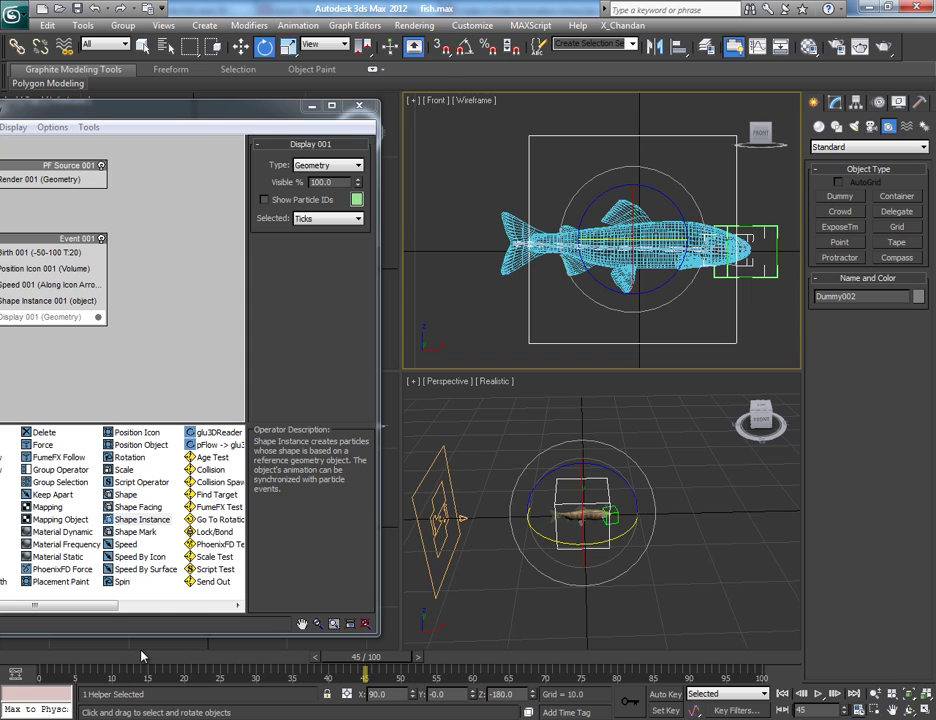
left_click_drag(365, 657, 40, 672)
key("e")
left_click(508, 334)
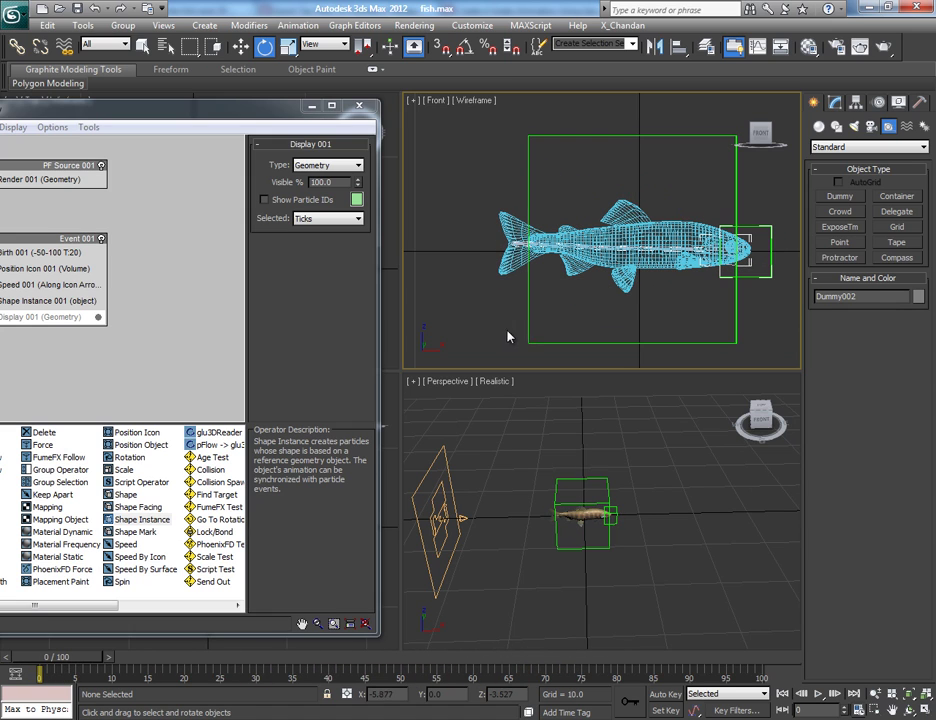
left_click(528, 332)
left_click(528, 331)
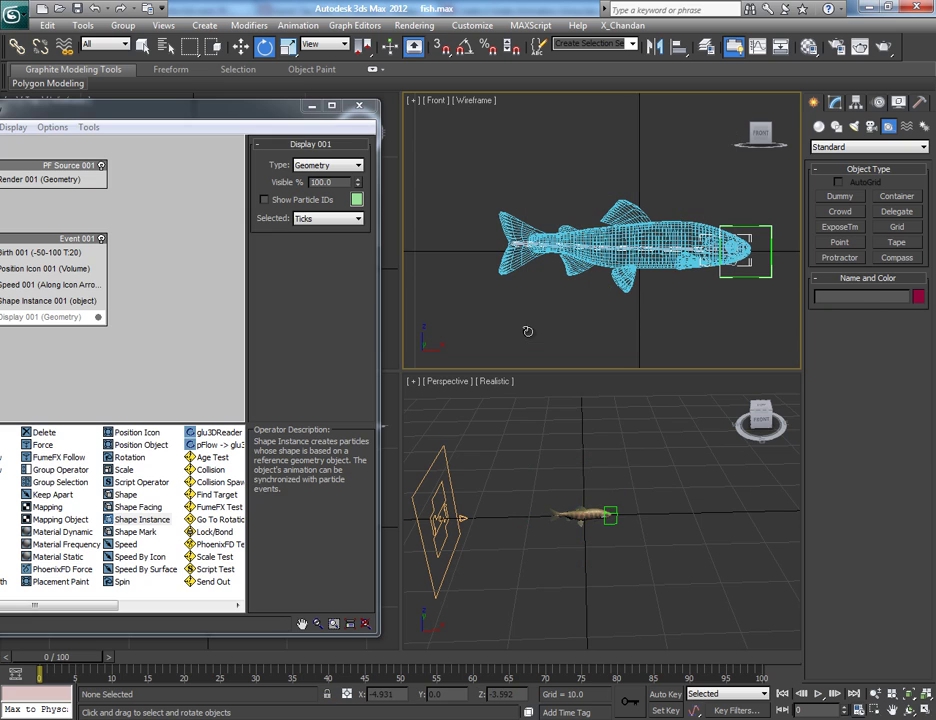
mouse_move(59, 665)
left_mouse_down()
mouse_move(756, 681)
mouse_move(286, 685)
mouse_move(207, 697)
mouse_move(60, 690)
left_mouse_up()
Re-enable Display 001, play the particle preview, then select the original fish and dummies
key("e")
left_click_drag(37, 112, 85, 104)
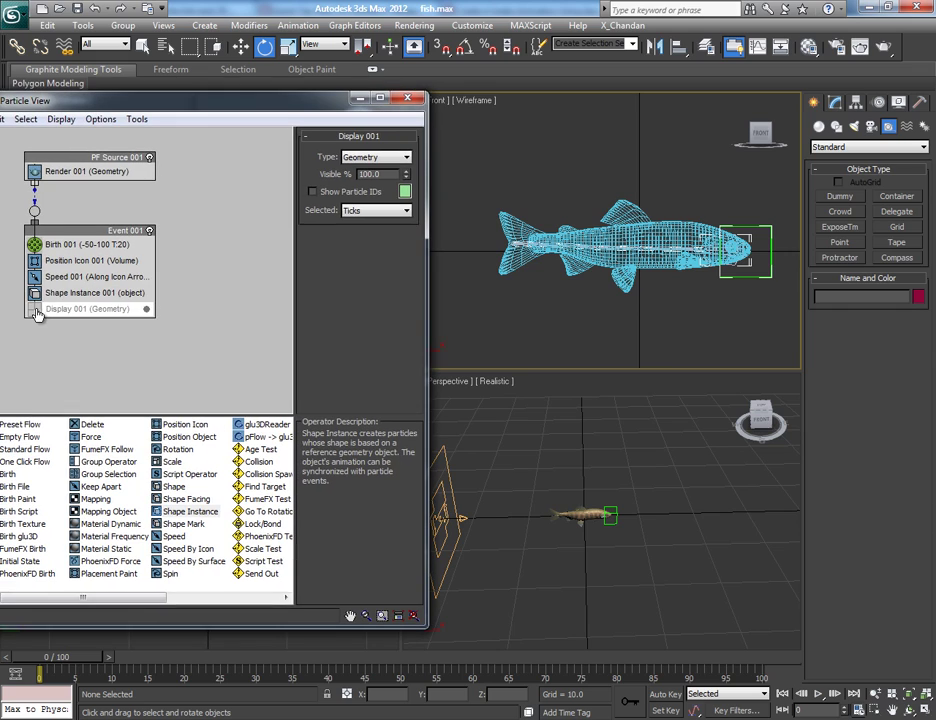
left_click(35, 310)
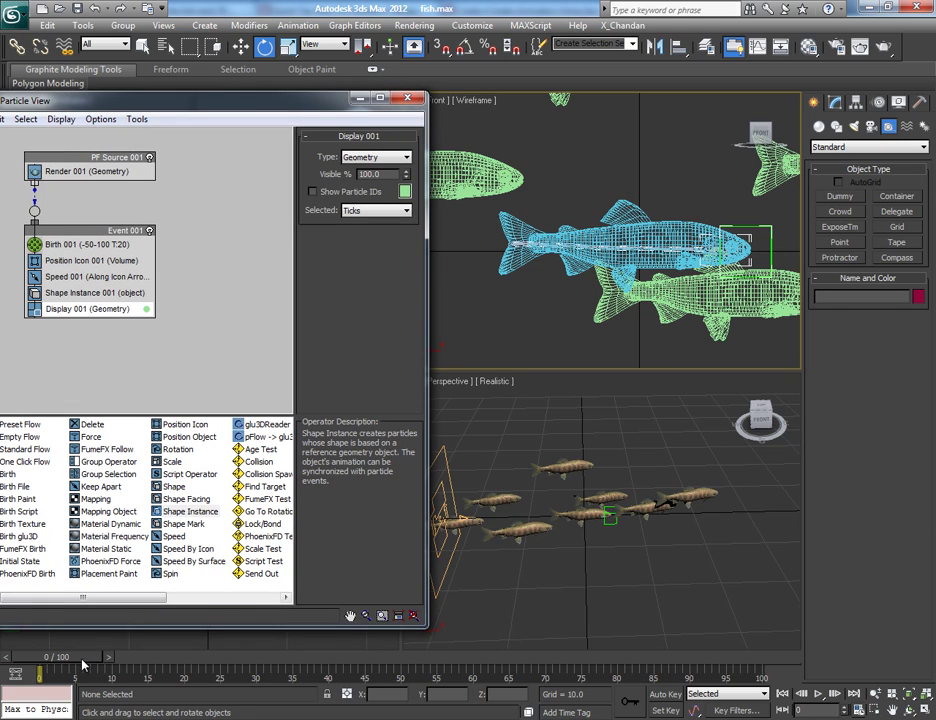
left_click_drag(83, 664, 397, 675)
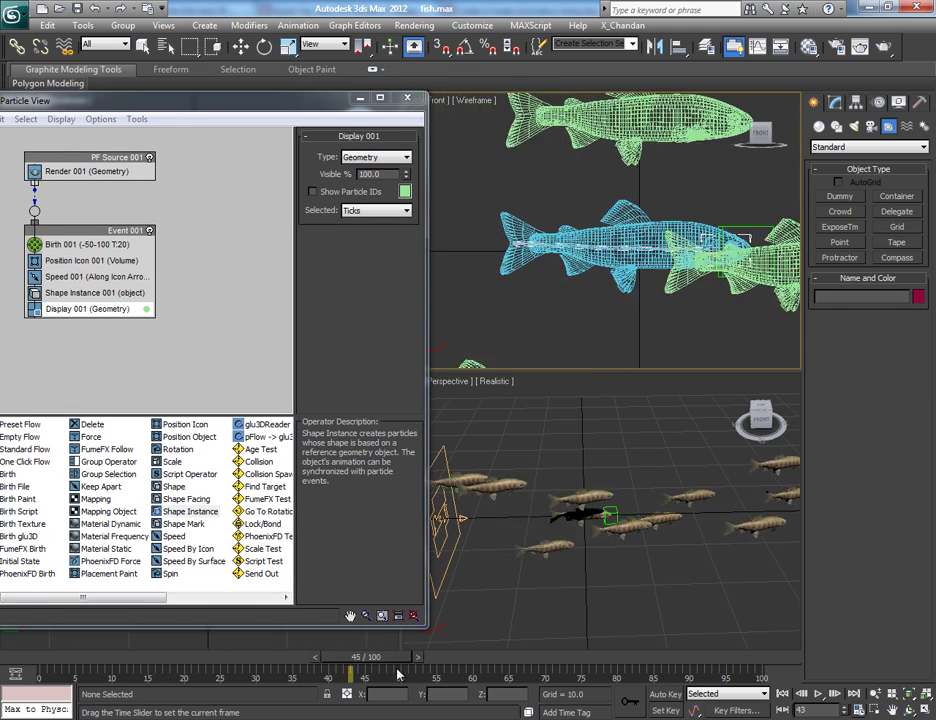
key("/")
key("/")
key("e")
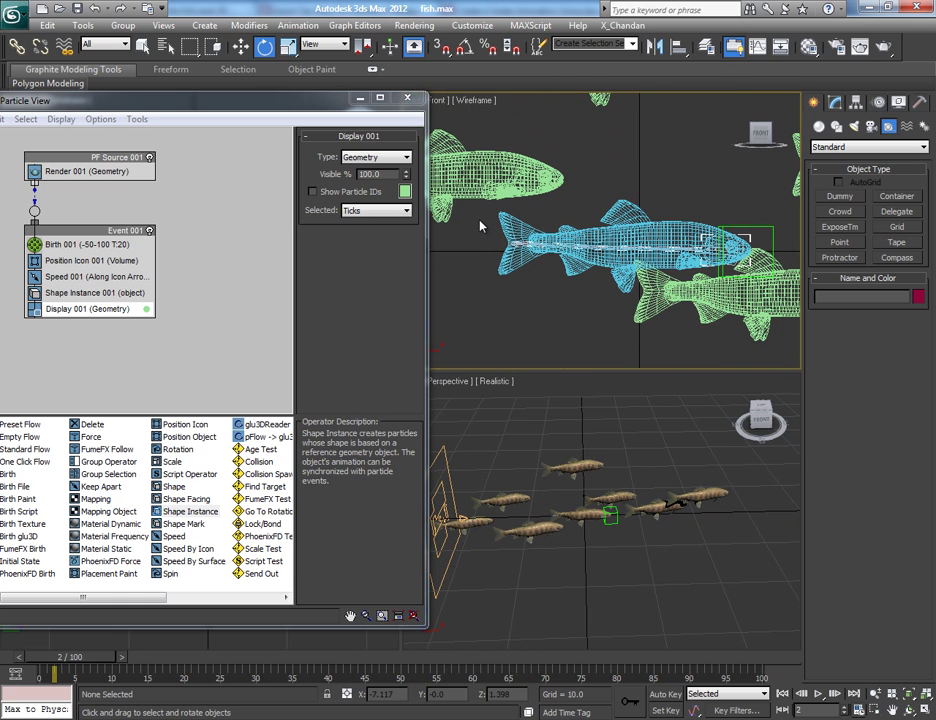
left_click_drag(479, 220, 764, 305)
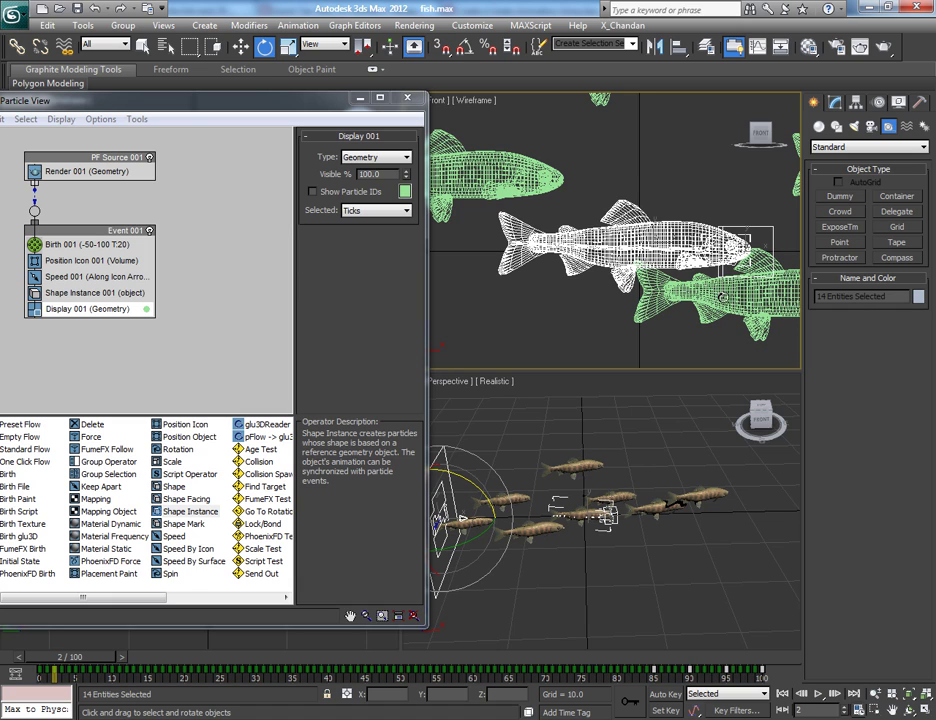
Drop one item from the selection and hide the original fish and its dummies
left_click(722, 297, "alt")
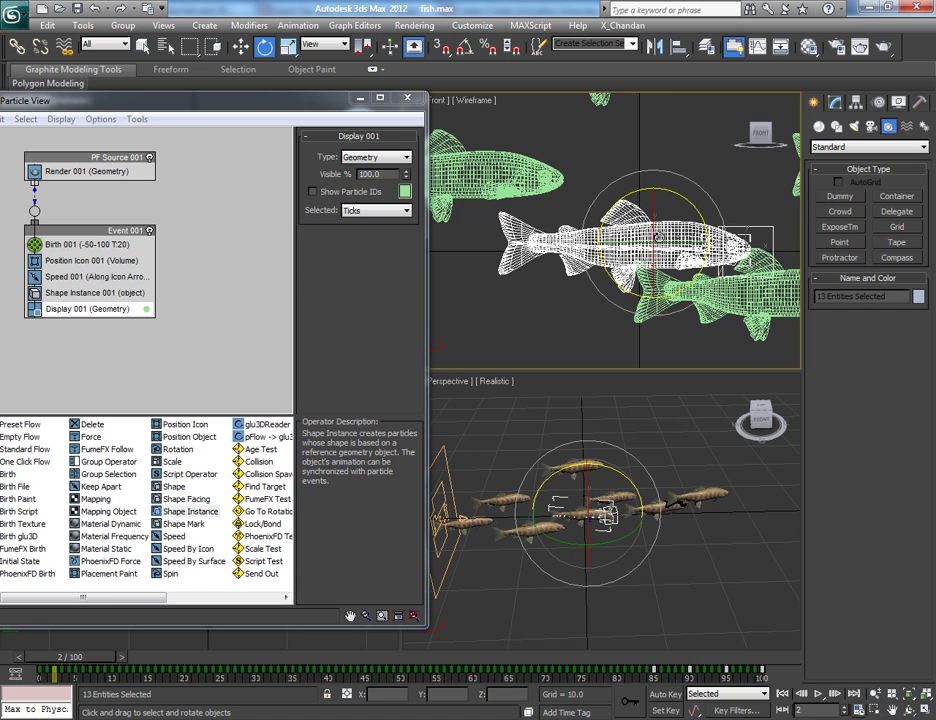
right_click(660, 232)
left_click(690, 191)
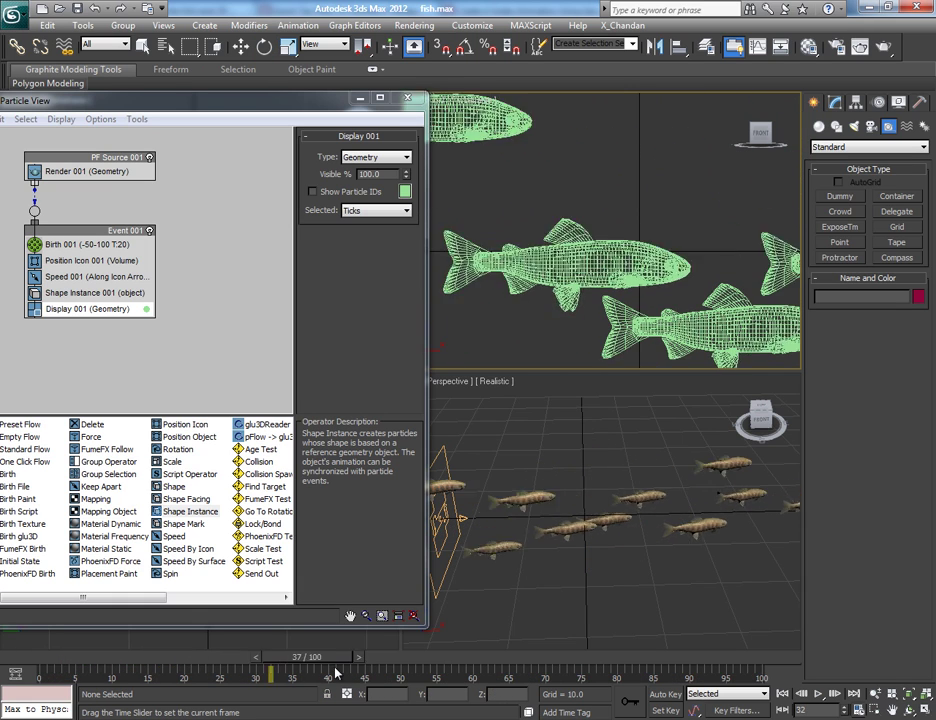
Turn on Animated Shape in Shape Instance 001 and inspect the swimming school at frame 46
left_click(87, 294)
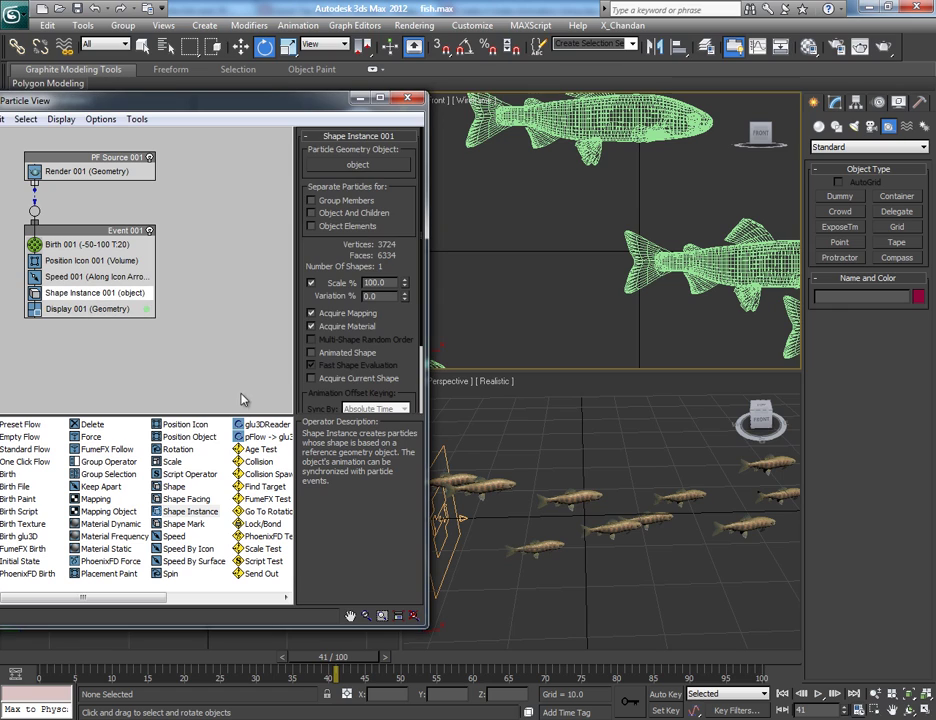
left_click(312, 354)
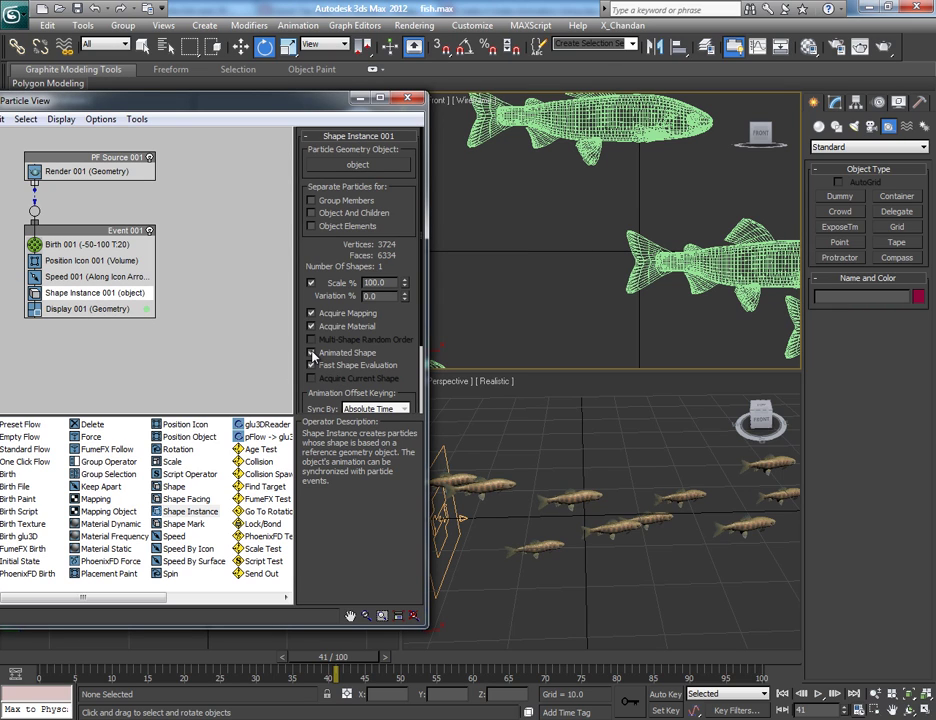
left_click_drag(112, 667, 289, 676)
key("e")
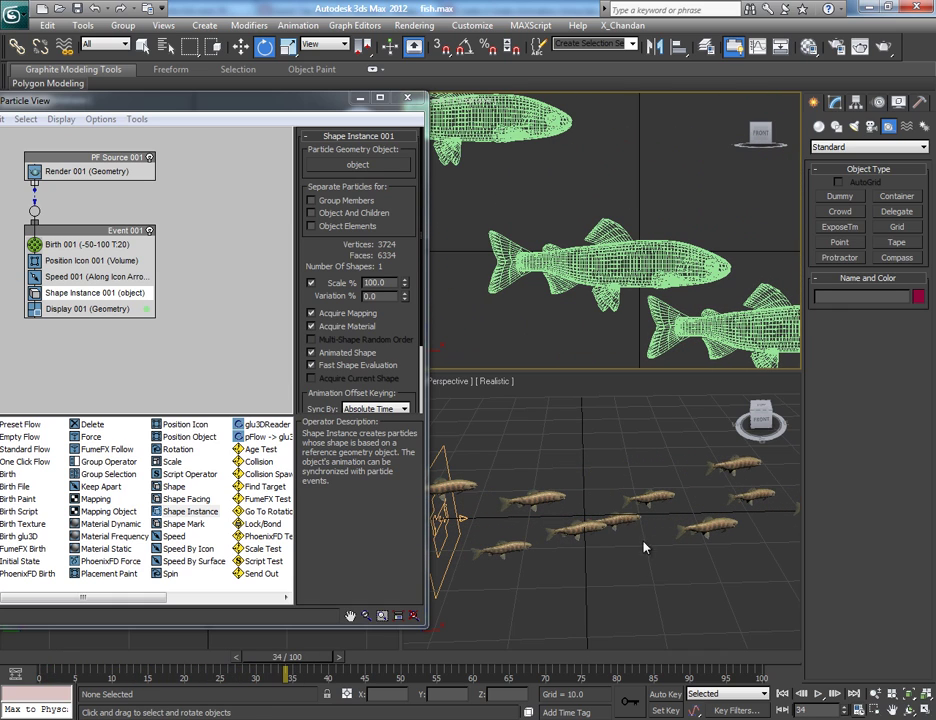
scroll(627, 505, "up", 5)
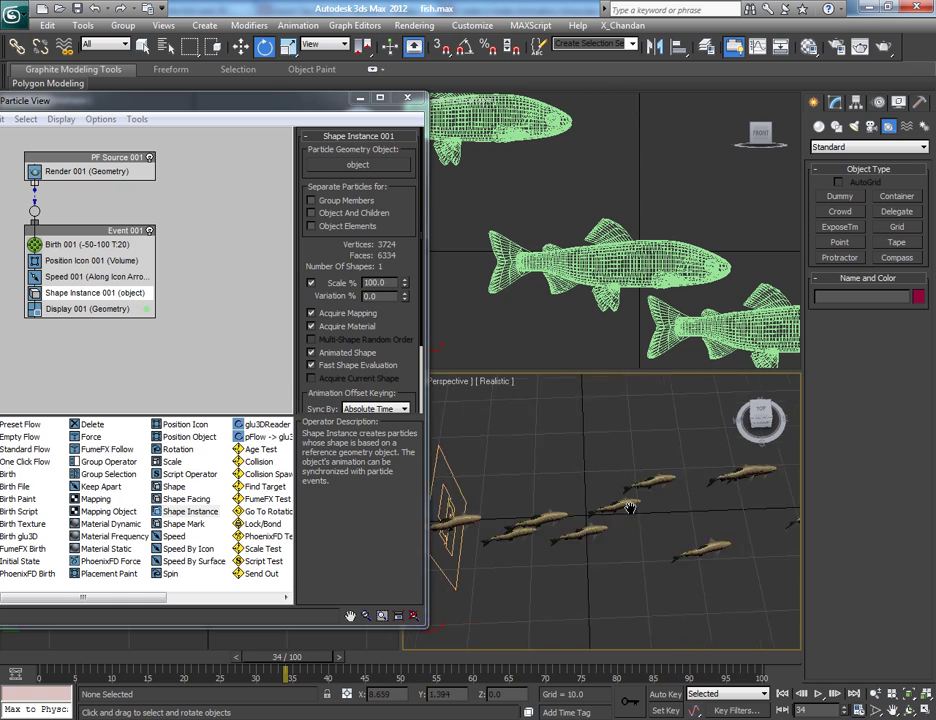
scroll(630, 509, "up", 3)
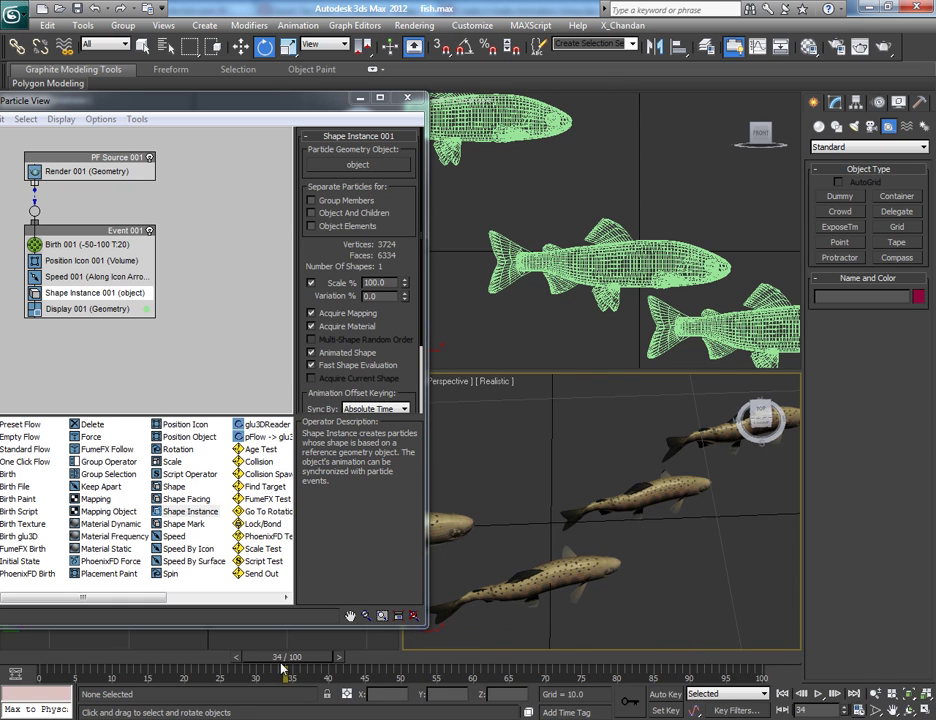
left_click_drag(283, 668, 366, 666)
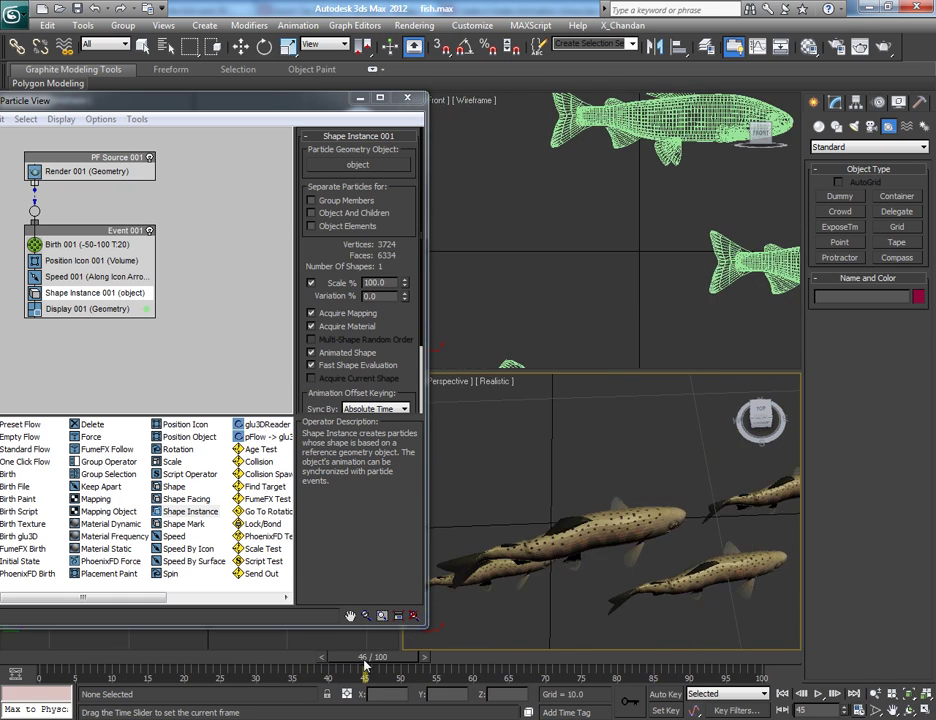
key("e")
scroll(600, 530, "down", 5)
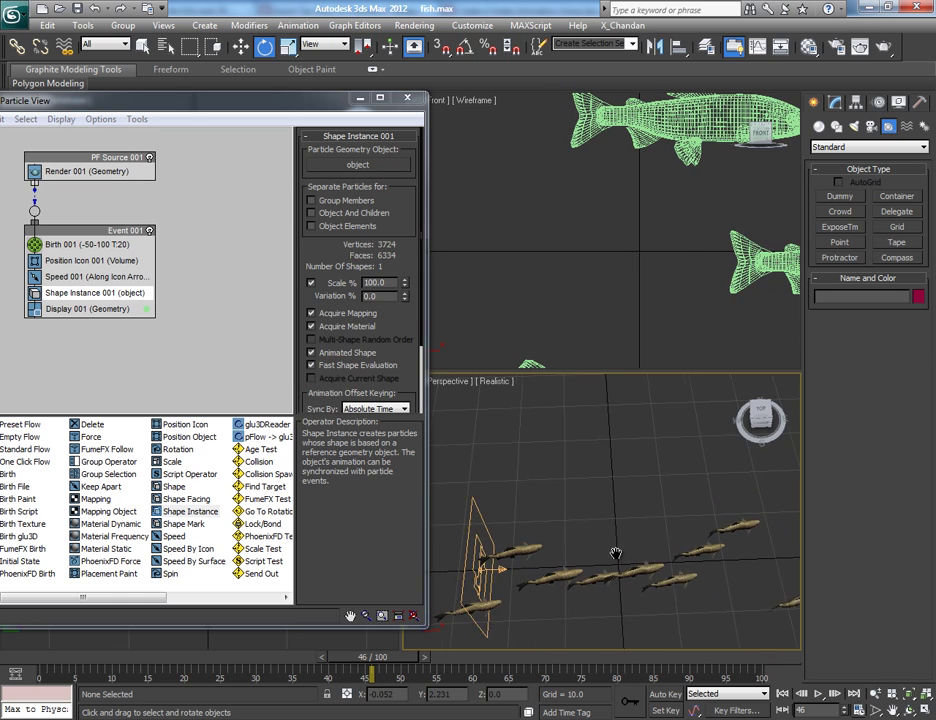
middle_click_drag(616, 553, 565, 530)
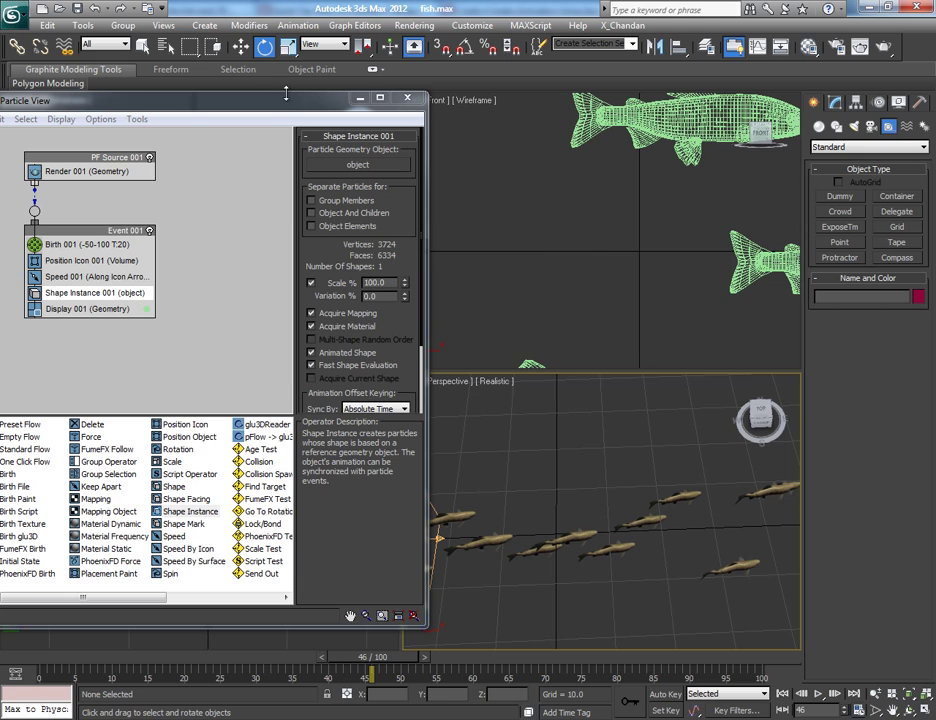
Set Shape Instance 001 Scale to 67% and Variation to 29%, then narrow Particle View
left_click_drag(286, 104, 294, 103)
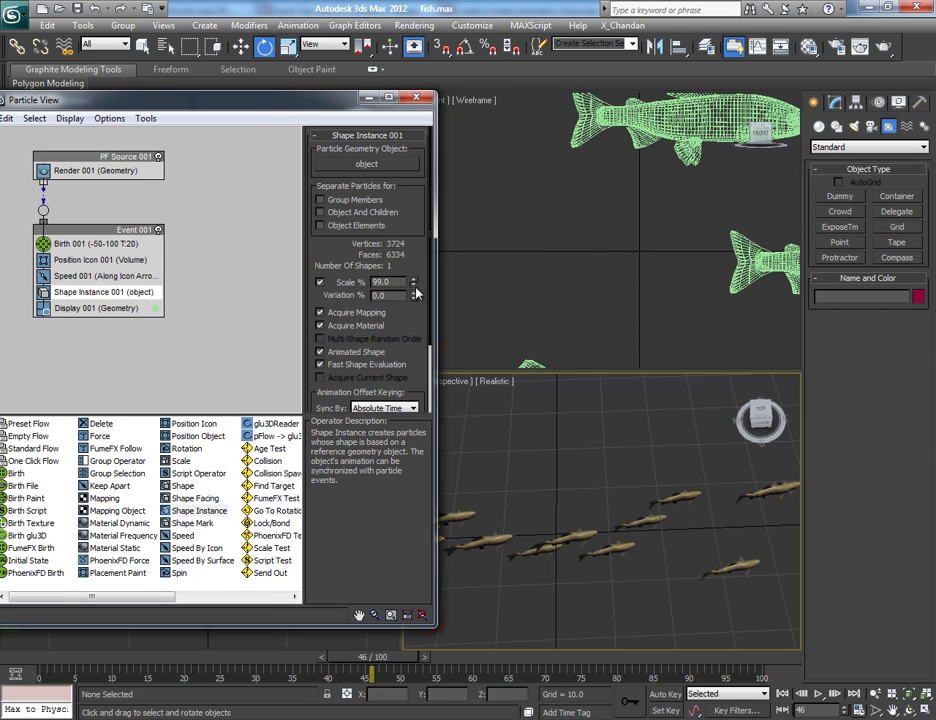
left_click_drag(413, 284, 420, 331)
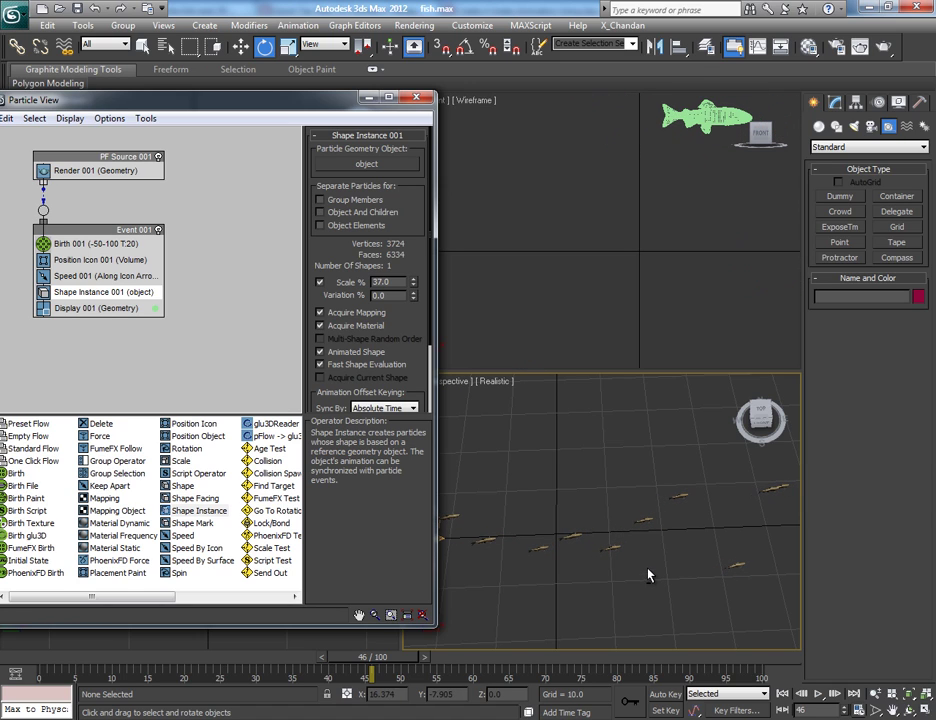
mouse_move(648, 575)
middle_mouse_down("alt")
mouse_move(645, 530)
mouse_move(646, 572)
middle_mouse_up("alt")
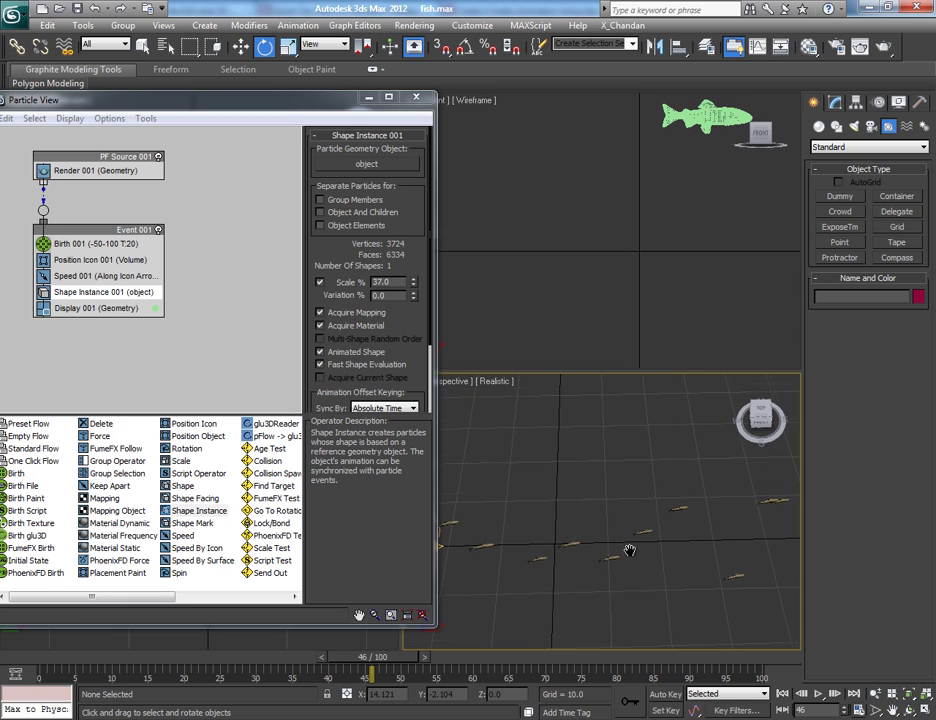
middle_click_drag(629, 551, 624, 541)
mouse_move(411, 286)
left_mouse_down()
mouse_move(414, 248)
mouse_move(415, 284)
mouse_move(414, 254)
mouse_move(415, 276)
left_mouse_up()
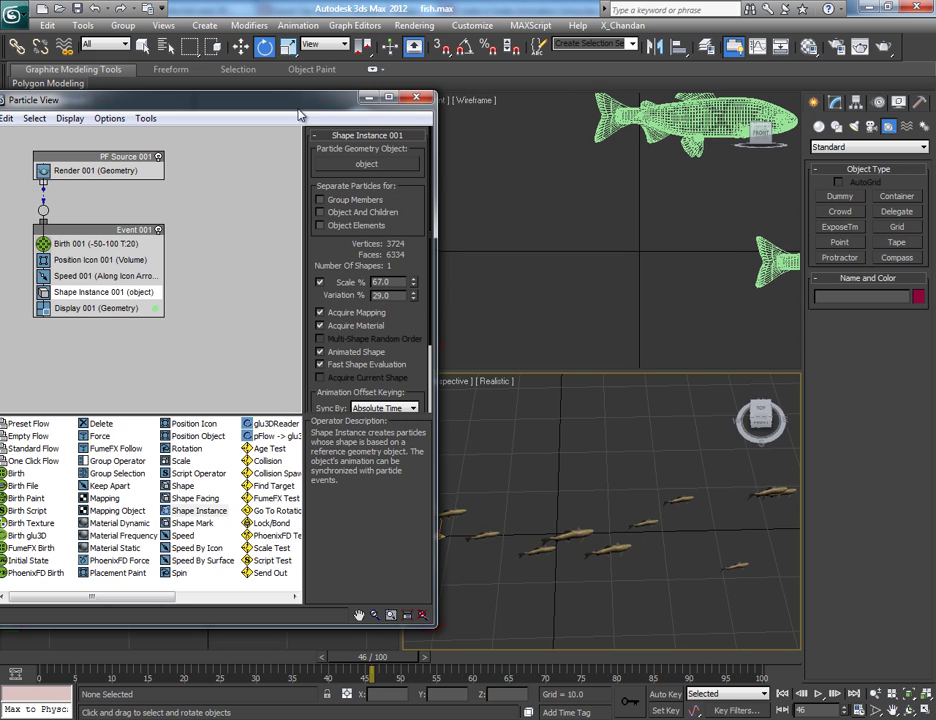
left_click_drag(437, 158, 310, 158)
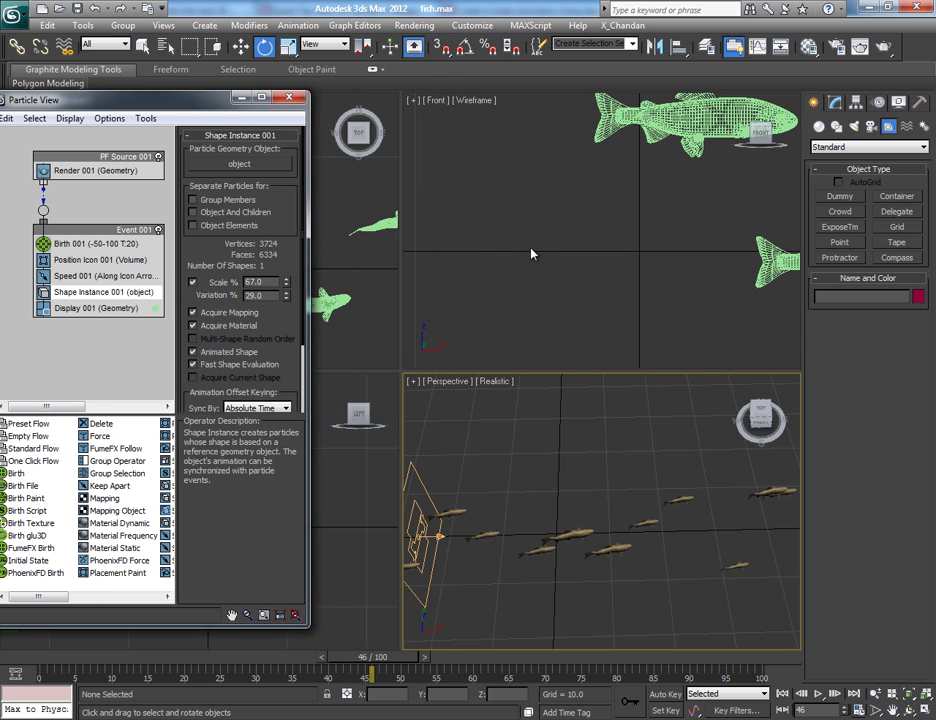
scroll(606, 282, "down", 4)
scroll(564, 261, "up", 4)
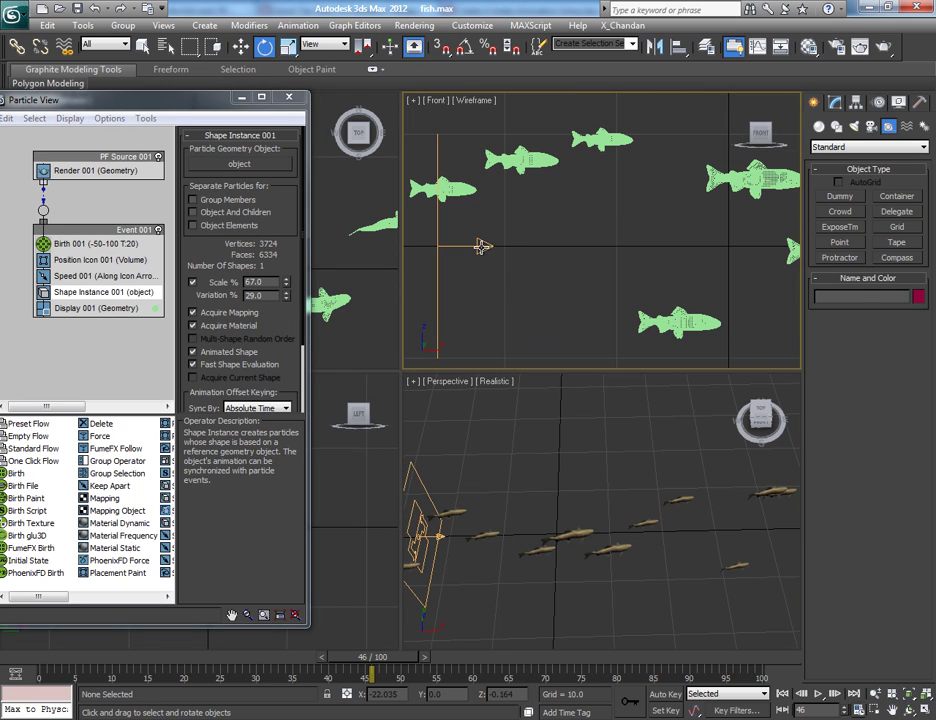
Select PF Source 001 and set its emitter Length to 36.0 and Width to 114.6
left_click(480, 245)
left_click(844, 106)
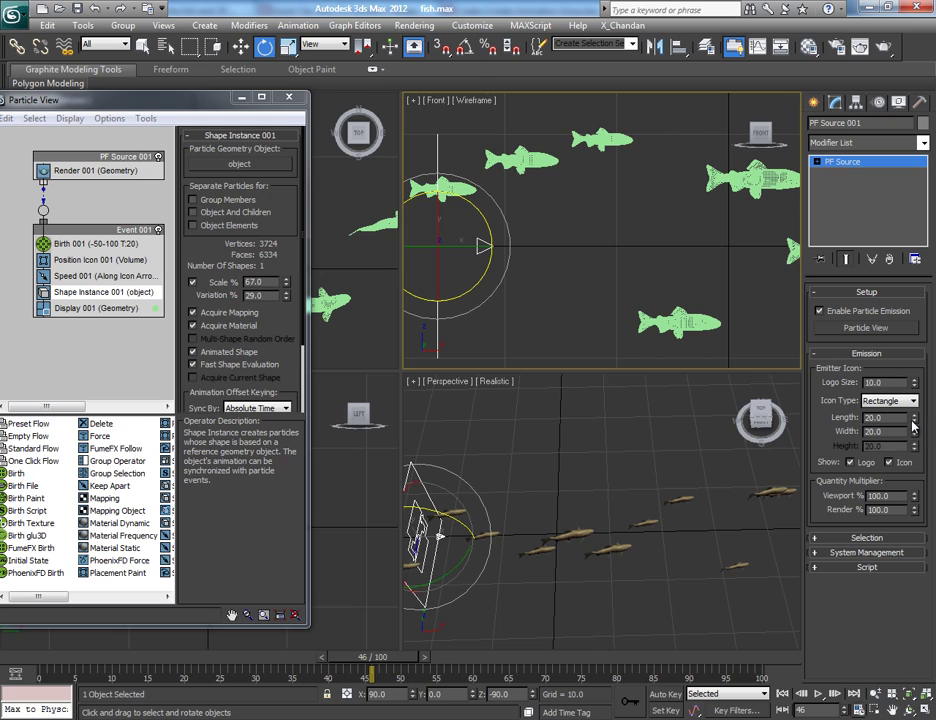
left_click_drag(914, 421, 914, 356)
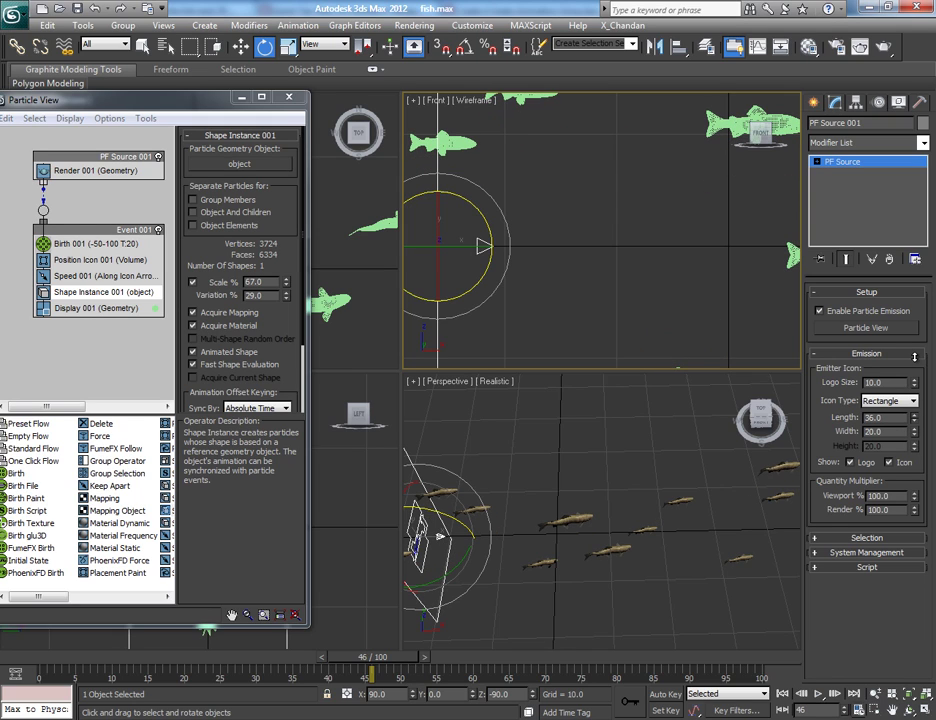
left_click_drag(914, 436, 918, 84)
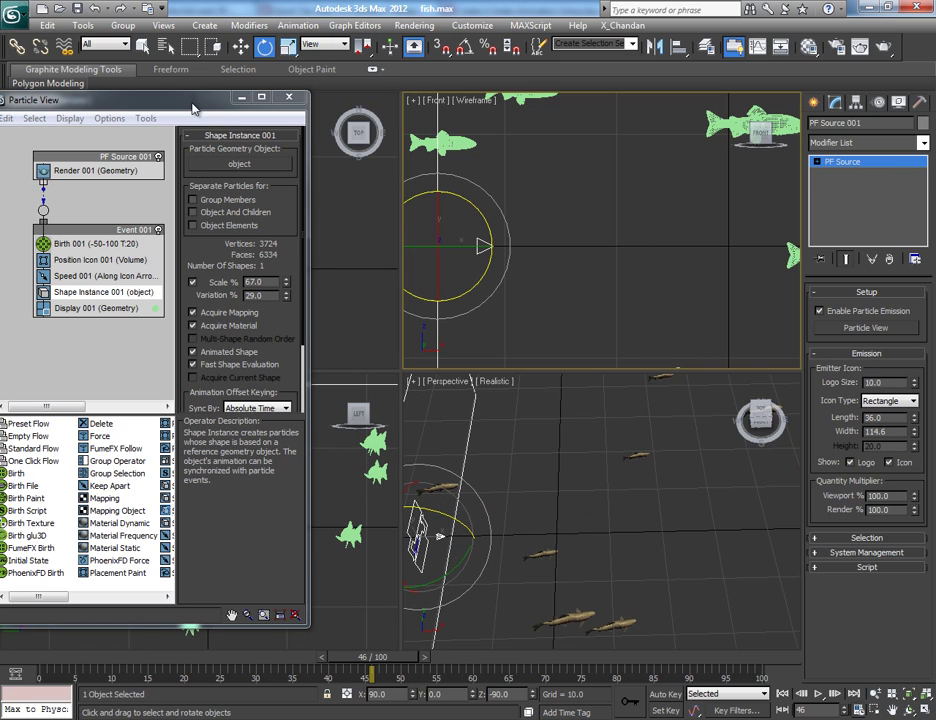
left_click_drag(193, 108, 383, 410)
scroll(236, 265, "down", 4)
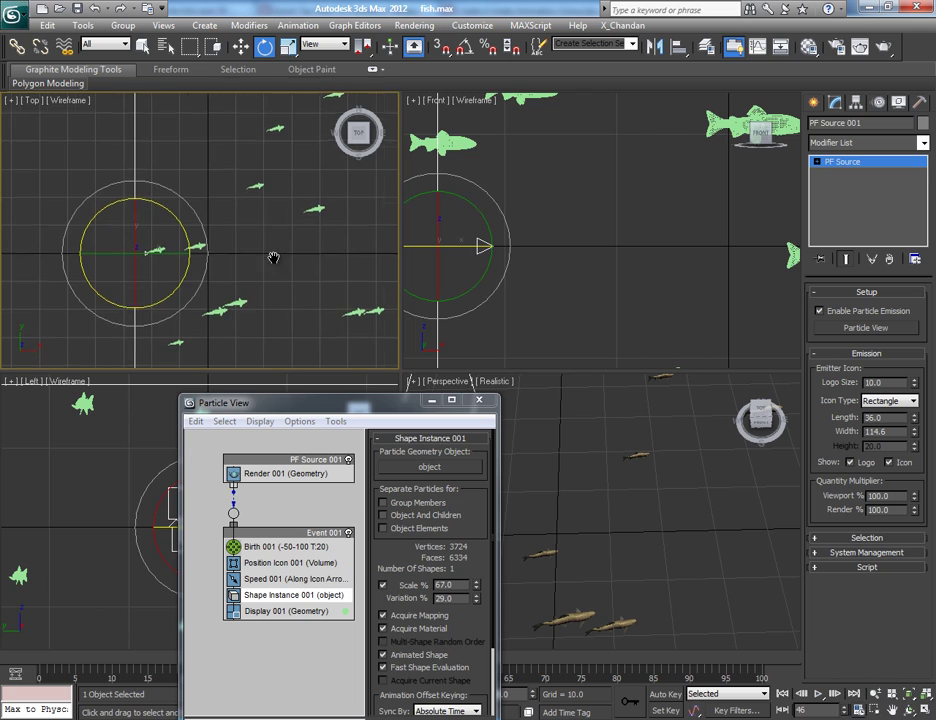
middle_click_drag(273, 258, 181, 200)
middle_click_drag(217, 278, 217, 192)
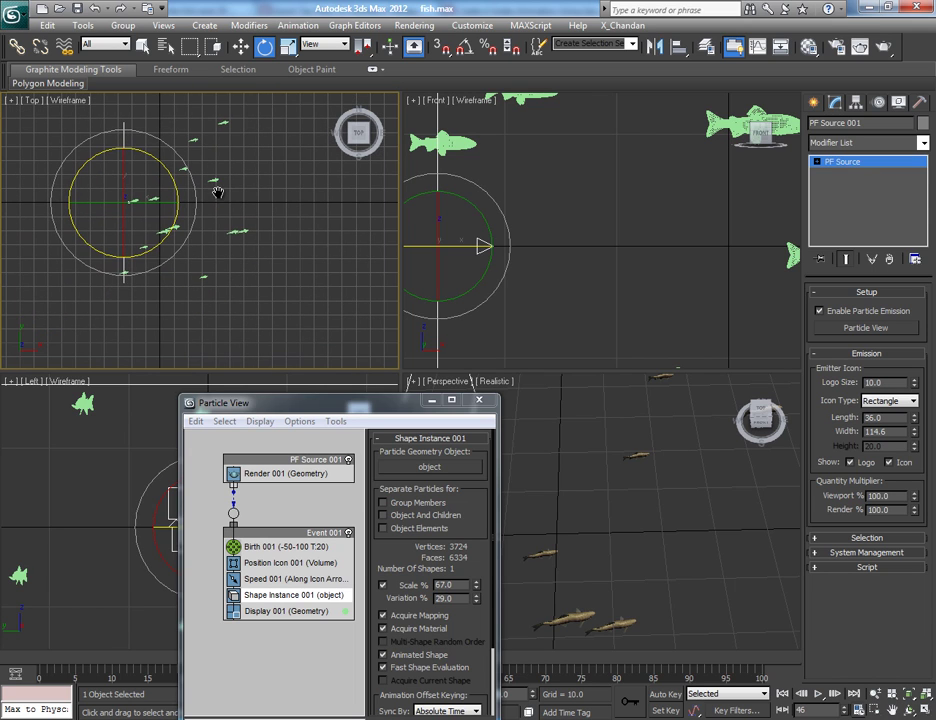
scroll(218, 267, "up", 3)
middle_click_drag(191, 268, 296, 257)
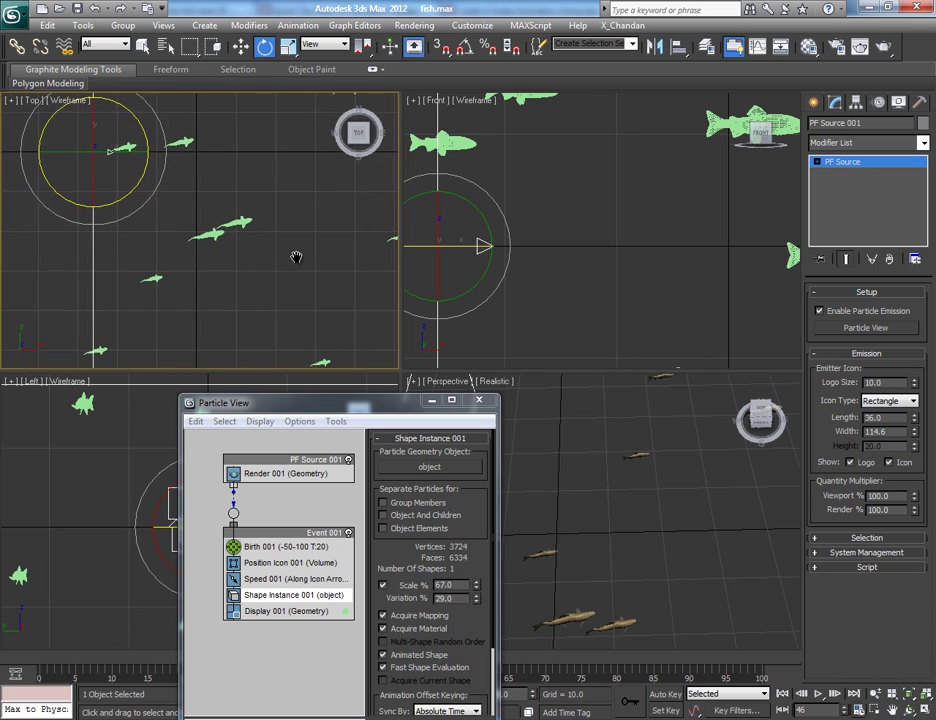
left_click_drag(368, 410, 365, 451)
scroll(383, 281, "down", 3)
middle_click_drag(222, 175, 122, 172)
left_click_drag(150, 180, 125, 211)
key("ctrl+z")
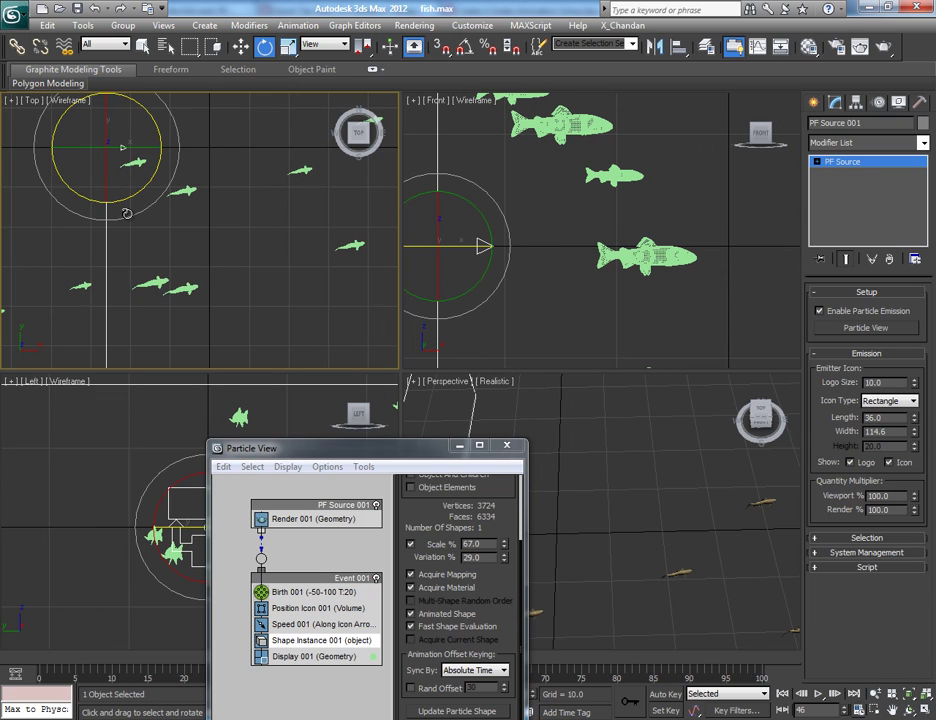
left_click_drag(375, 460, 179, 107)
left_click_drag(422, 657, 318, 657)
Delete Speed 001 and add a fresh Speed operator to Event 001, set to 27
key("e")
left_click(104, 273)
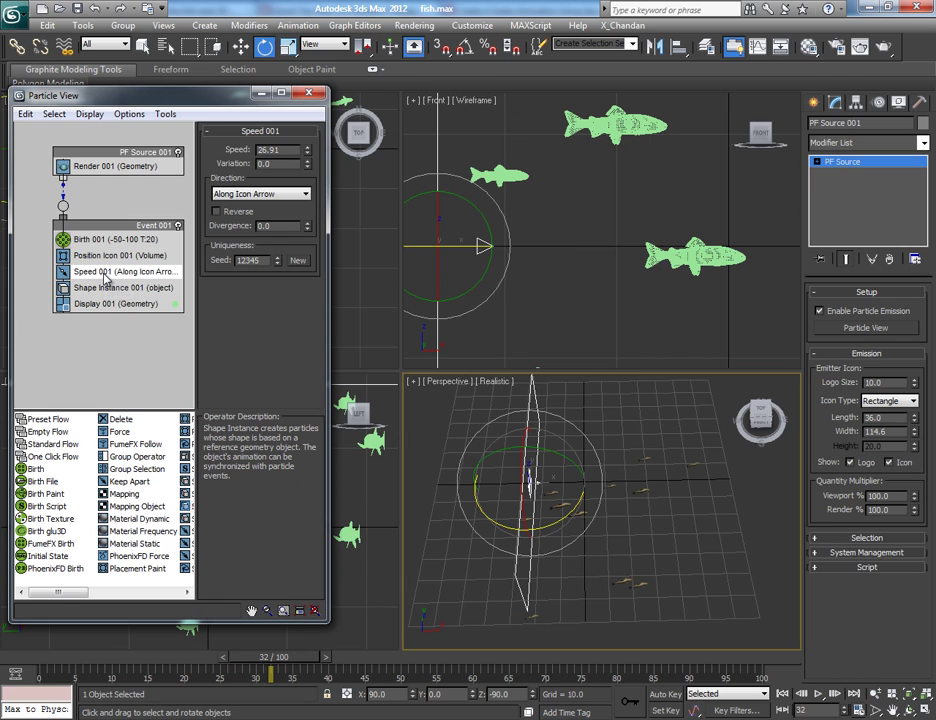
right_click(104, 278)
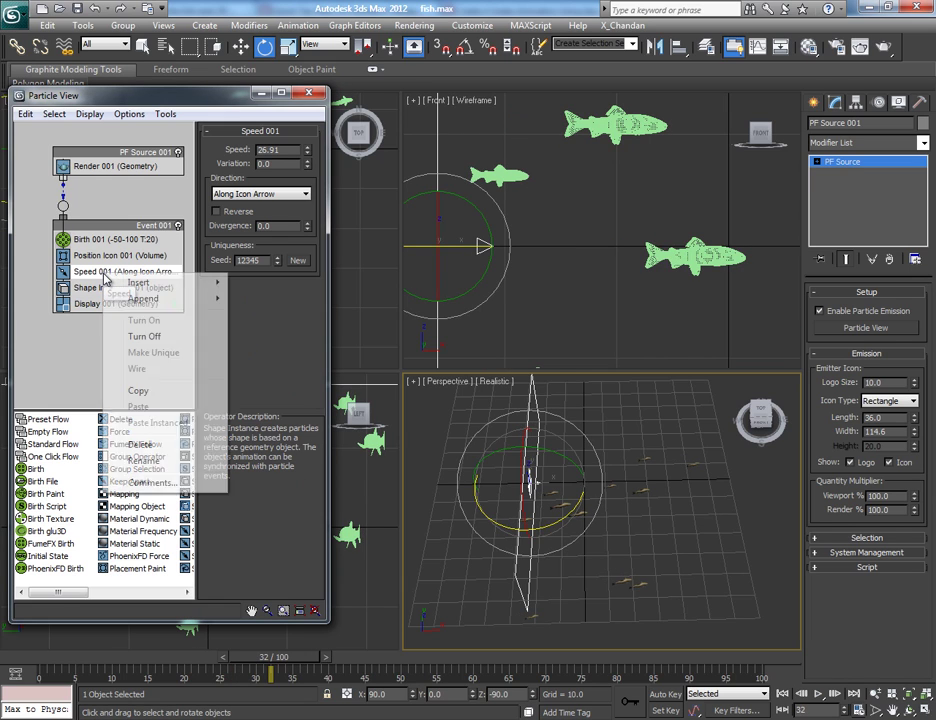
left_click(155, 451)
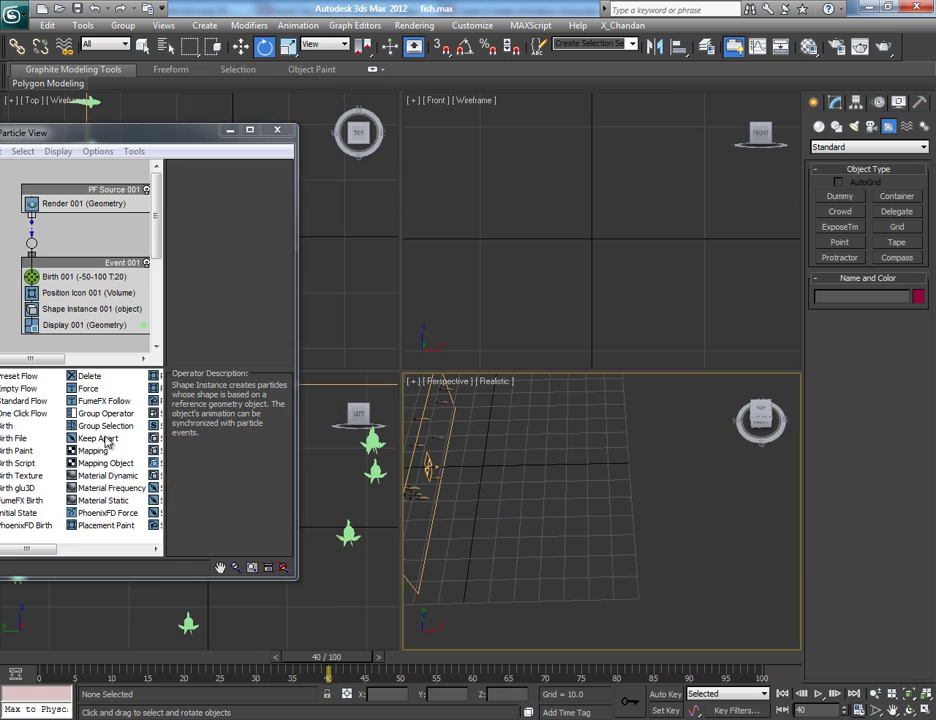
left_click(45, 549)
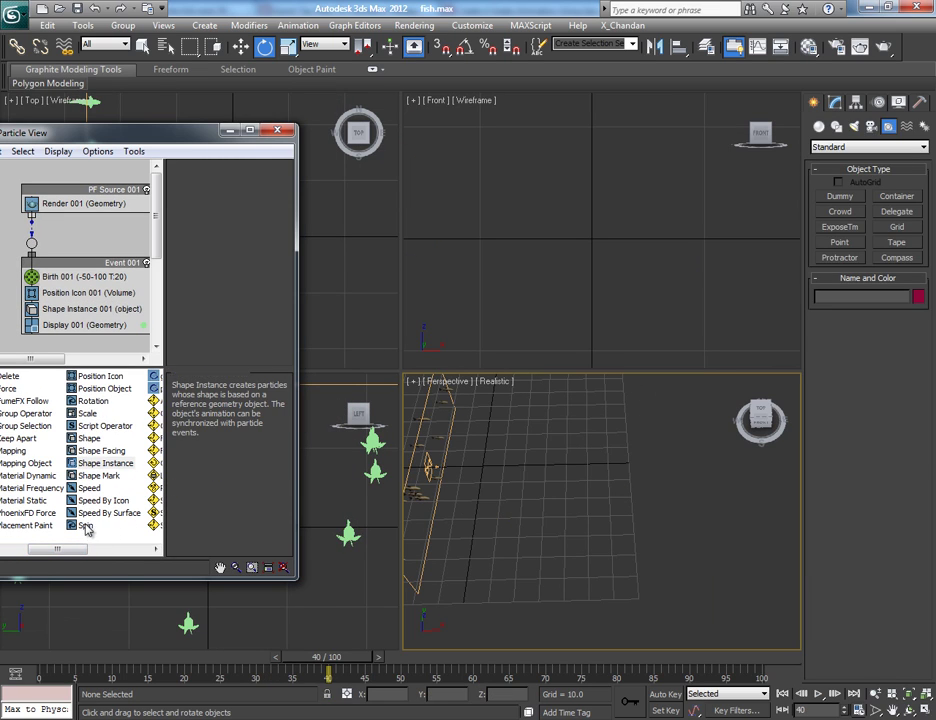
left_click_drag(90, 488, 66, 311)
left_click(66, 309)
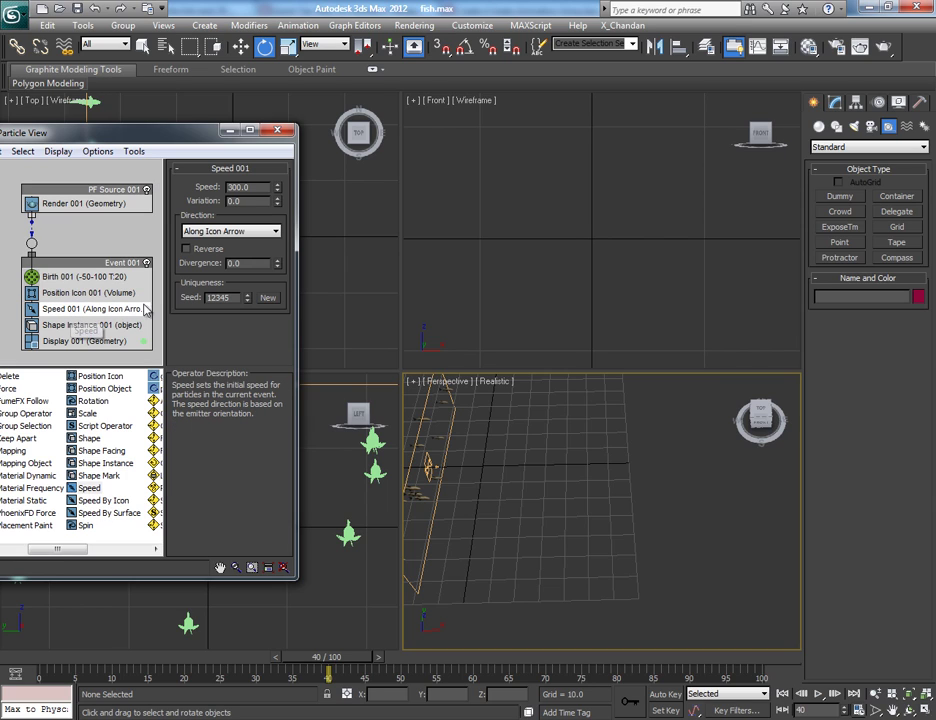
left_click_drag(275, 216, 278, 256)
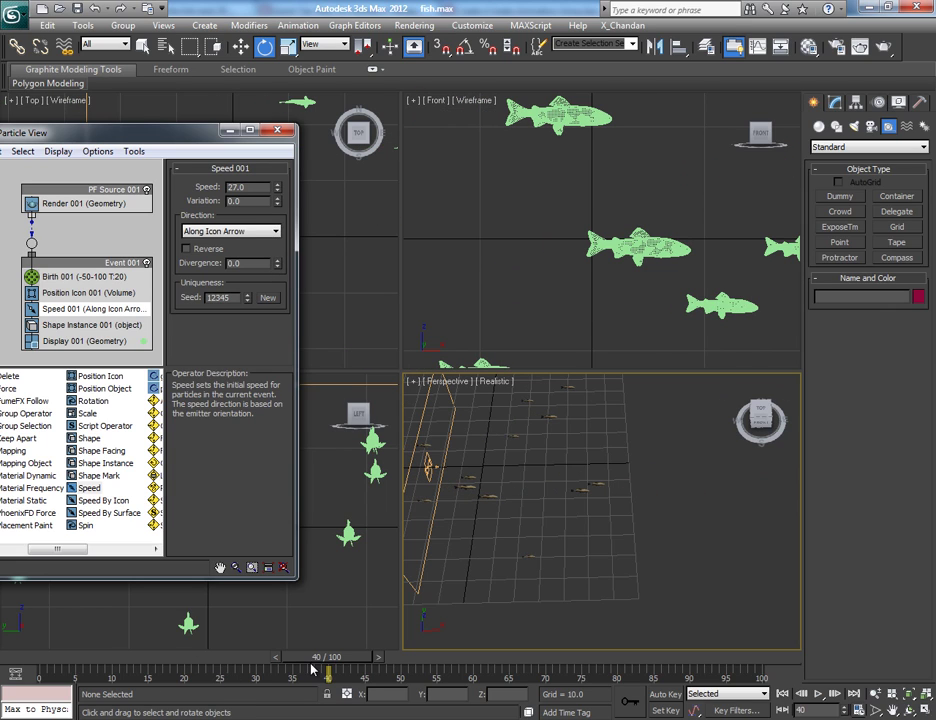
Scrub to frame 74 and orbit the maximized Perspective view to inspect the fish school
left_click_drag(313, 668, 539, 587)
key("e")
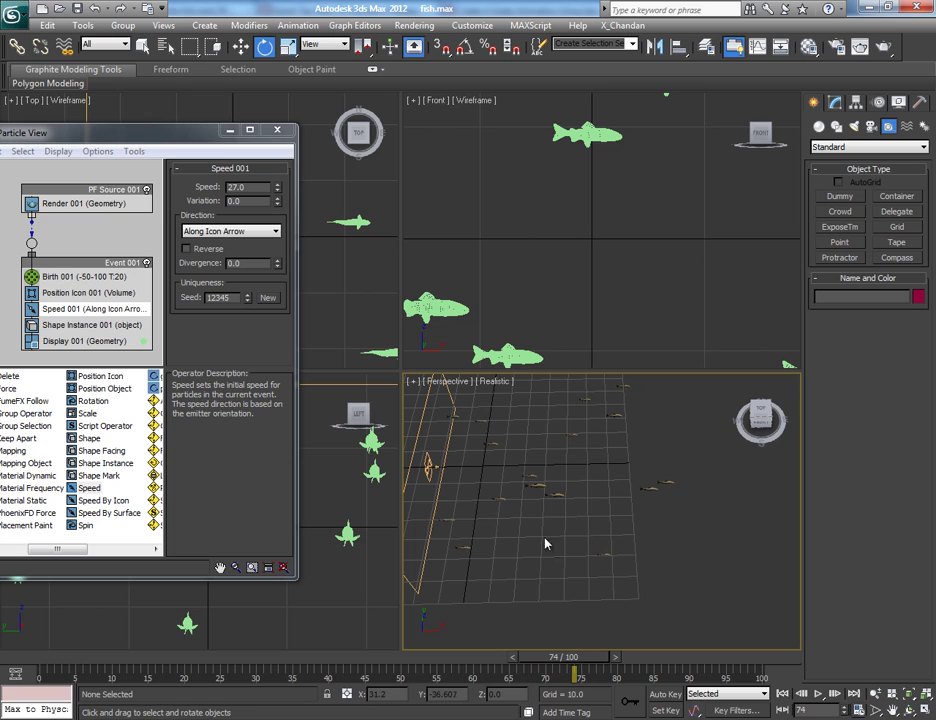
middle_click_drag(545, 544, 622, 547, "alt")
key("alt+w")
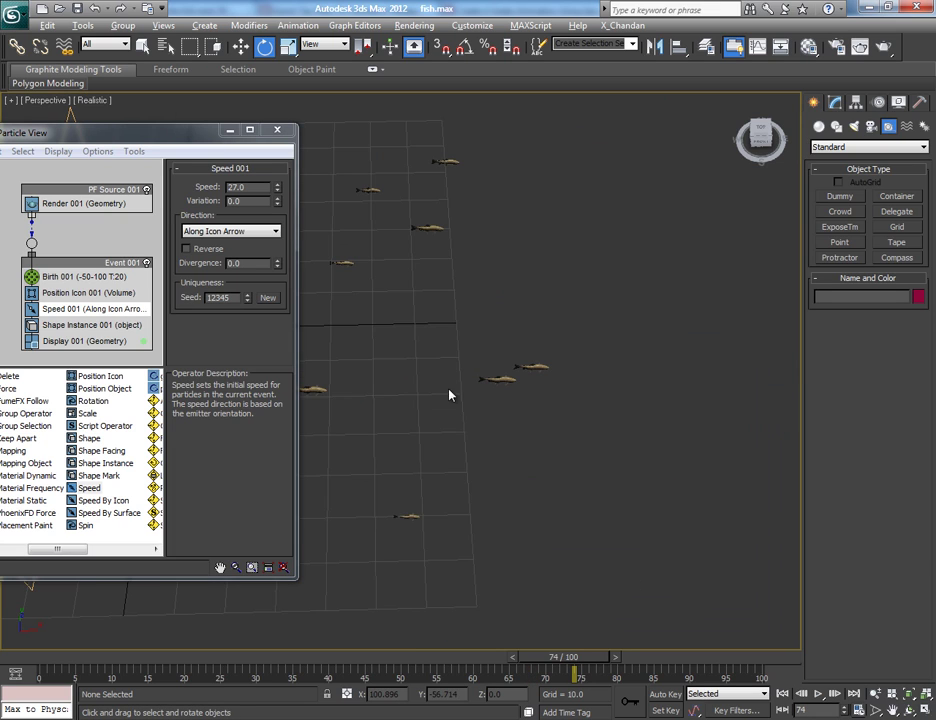
middle_click_drag(422, 398, 618, 470, "alt")
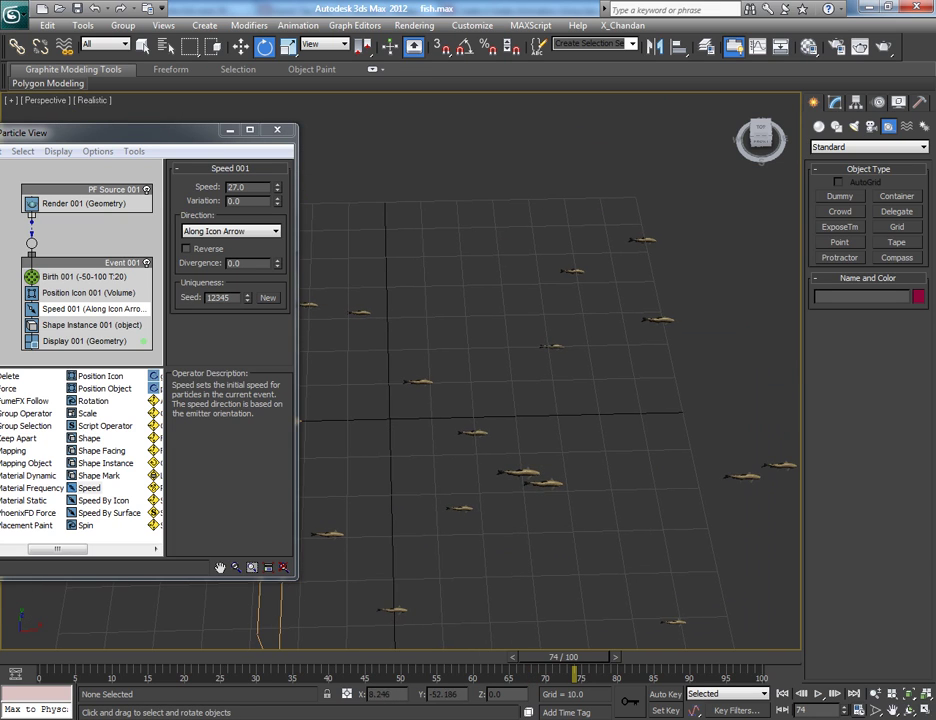
Play back the fish animation, then bring up Shape Instance 001's settings at frame 60
left_click(818, 694)
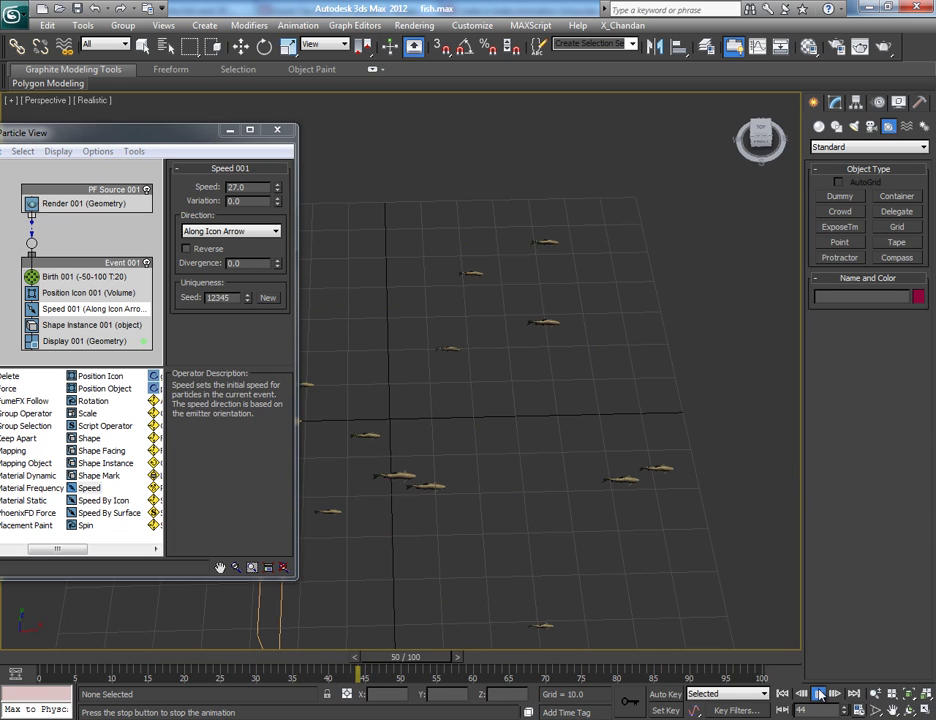
key("e")
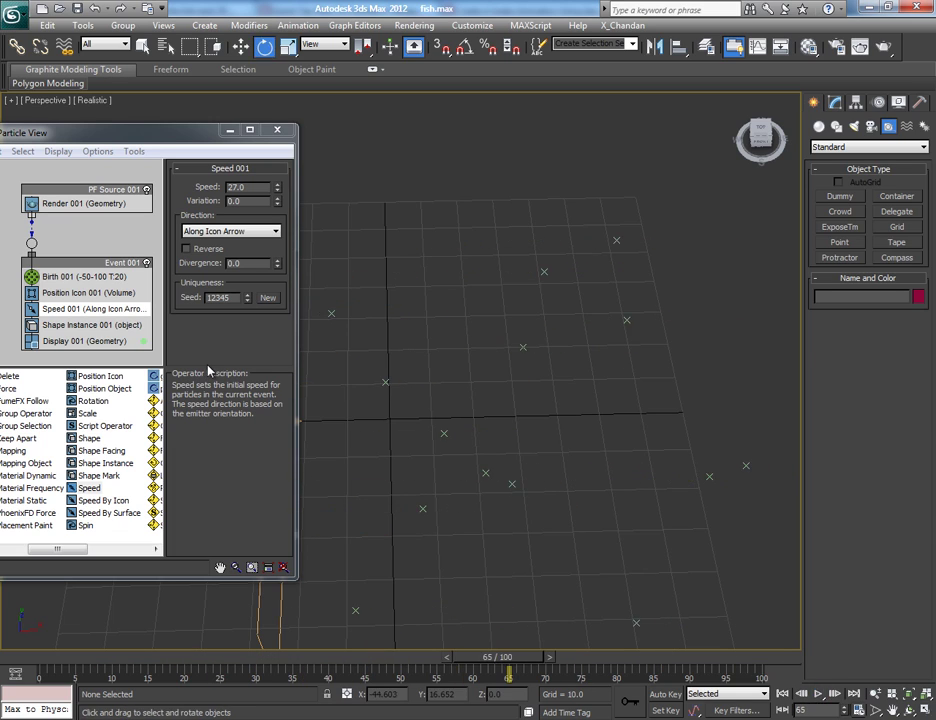
left_click(88, 325)
left_click_drag(181, 327, 171, 155)
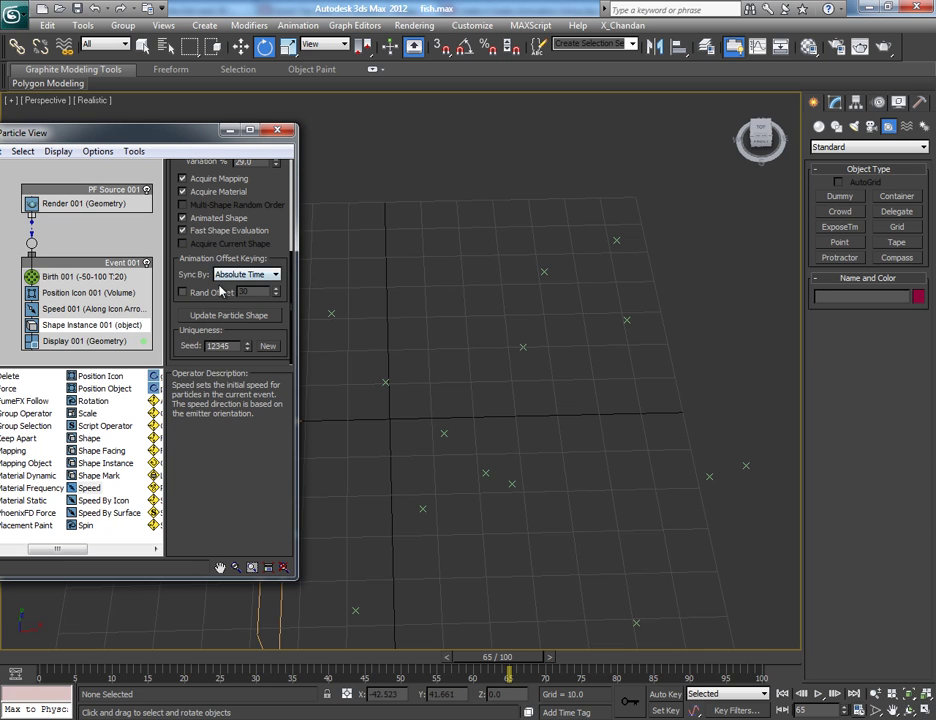
left_click_drag(476, 648, 444, 648)
scroll(480, 475, "up", 5)
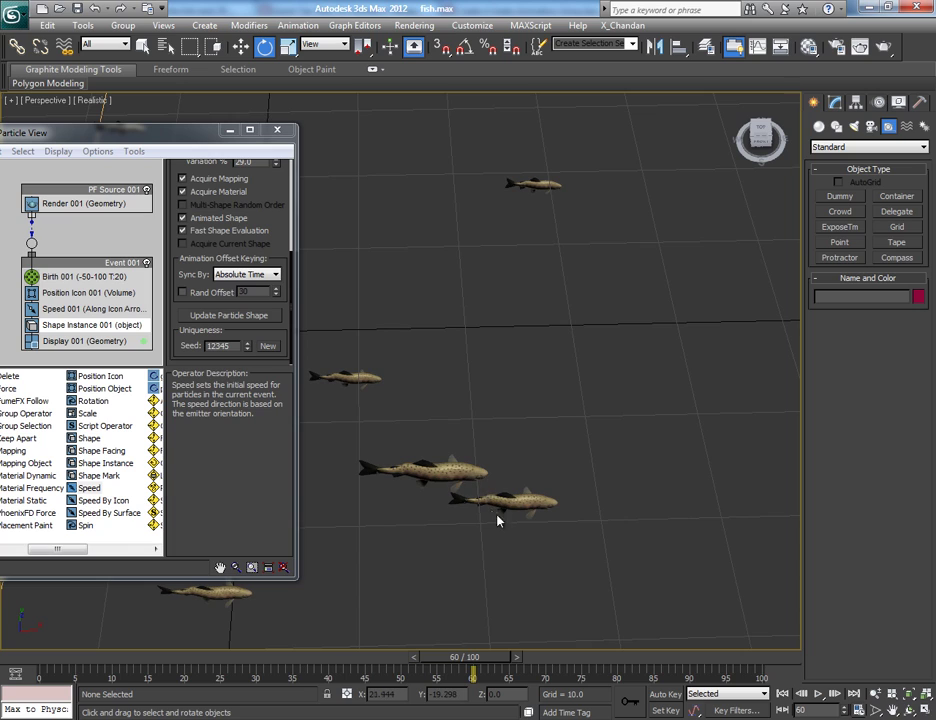
Set Shape Instance Sync By to Absolute Time with a random offset of 31
left_click(248, 274)
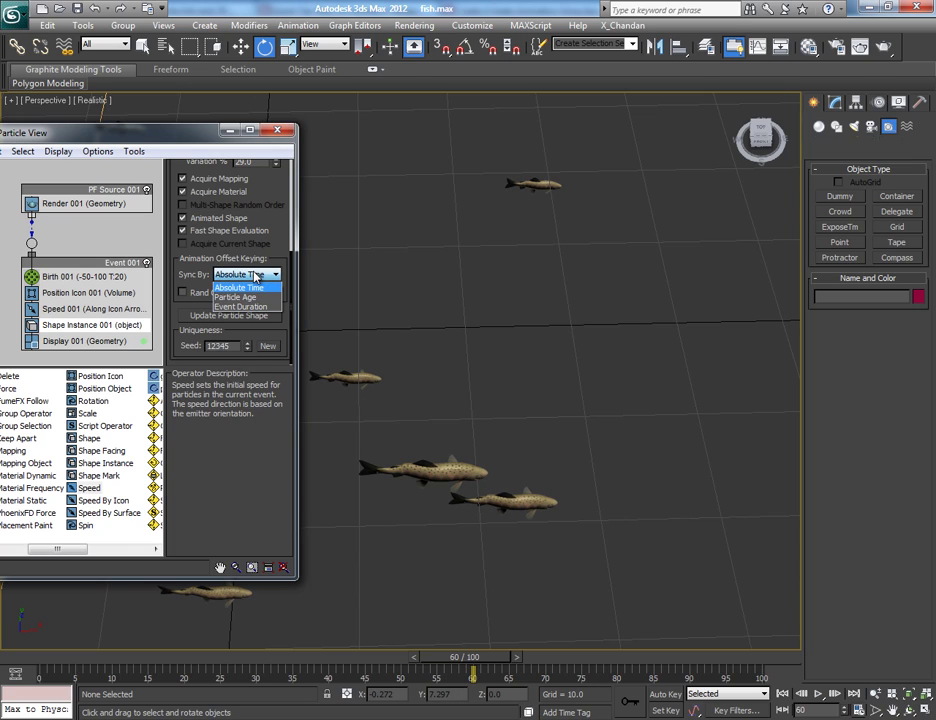
left_click(256, 298)
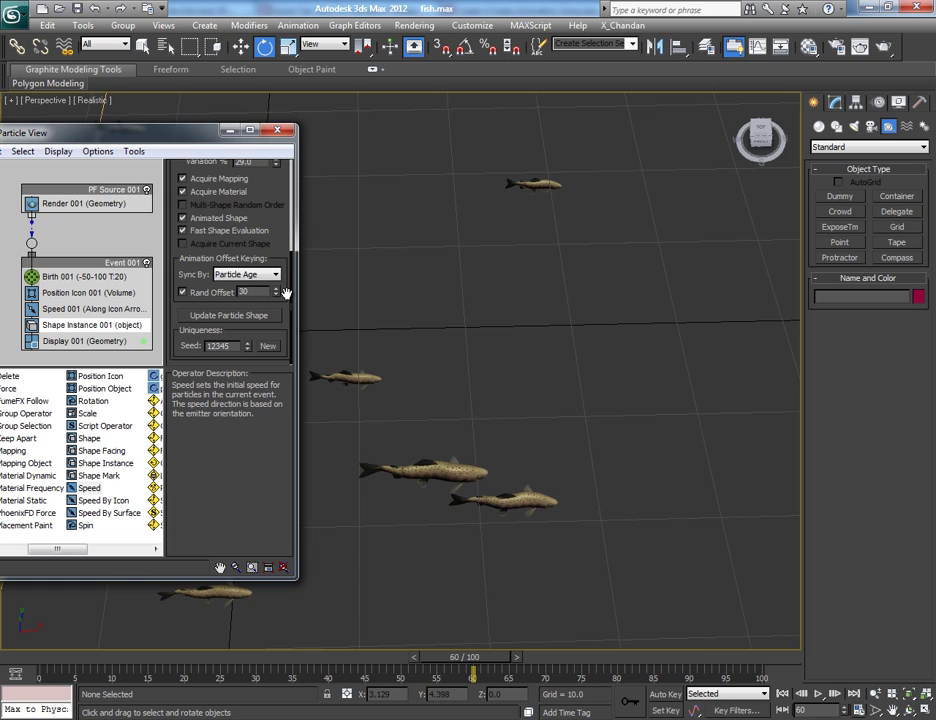
left_click_drag(278, 293, 280, 270)
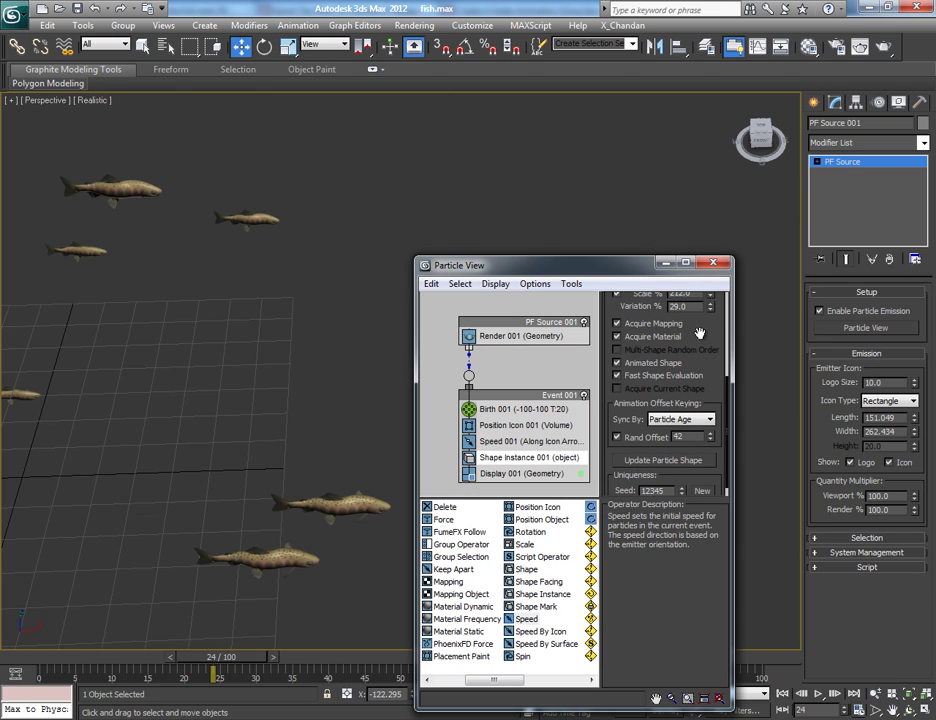
left_click(668, 420)
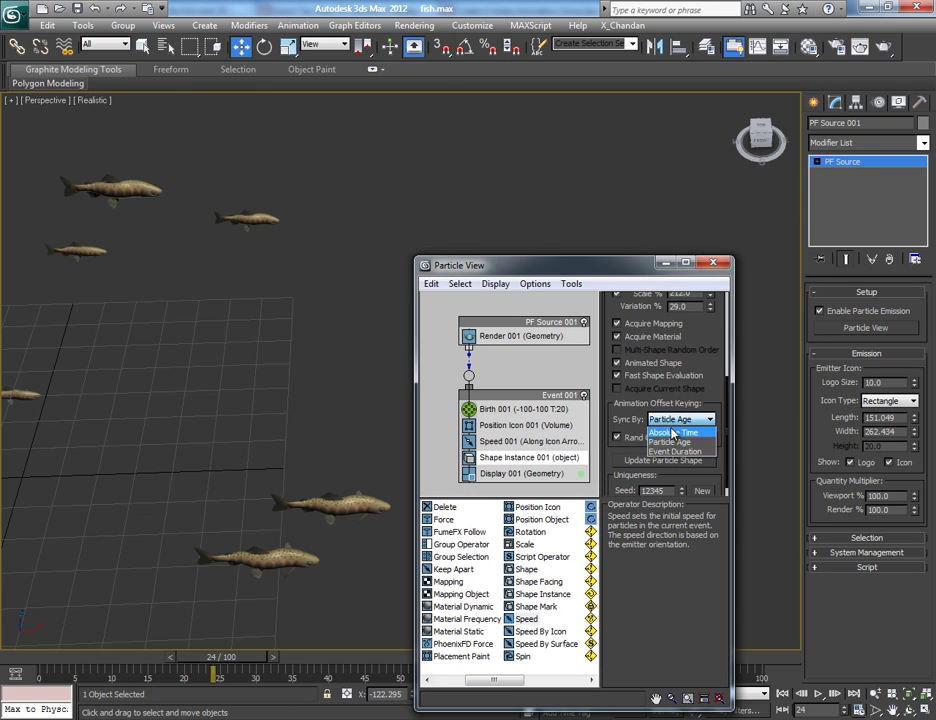
left_click(669, 430)
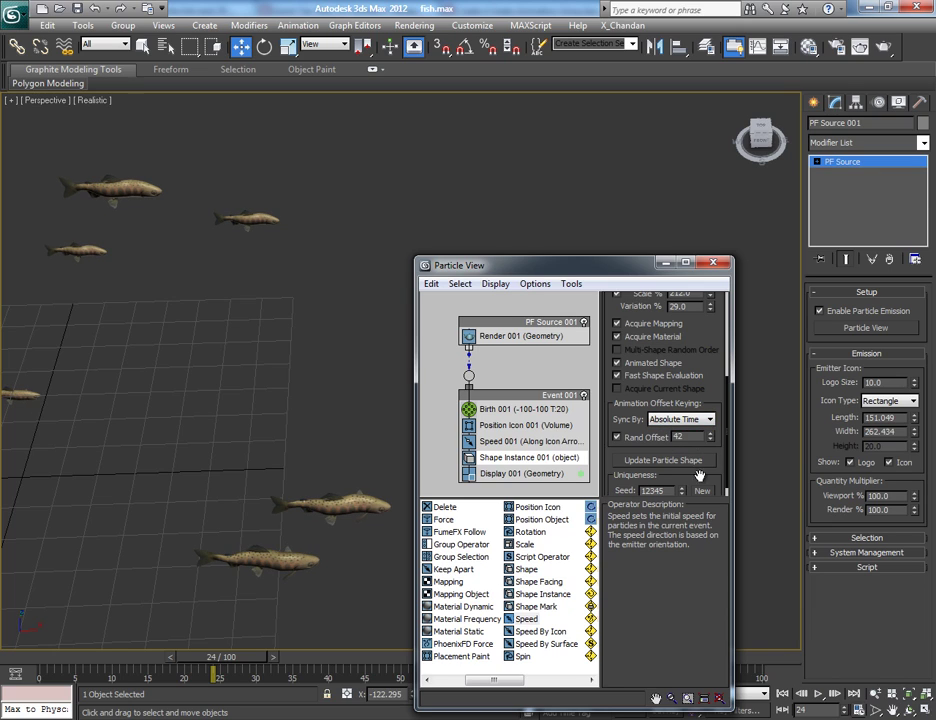
left_click_drag(711, 445, 714, 451)
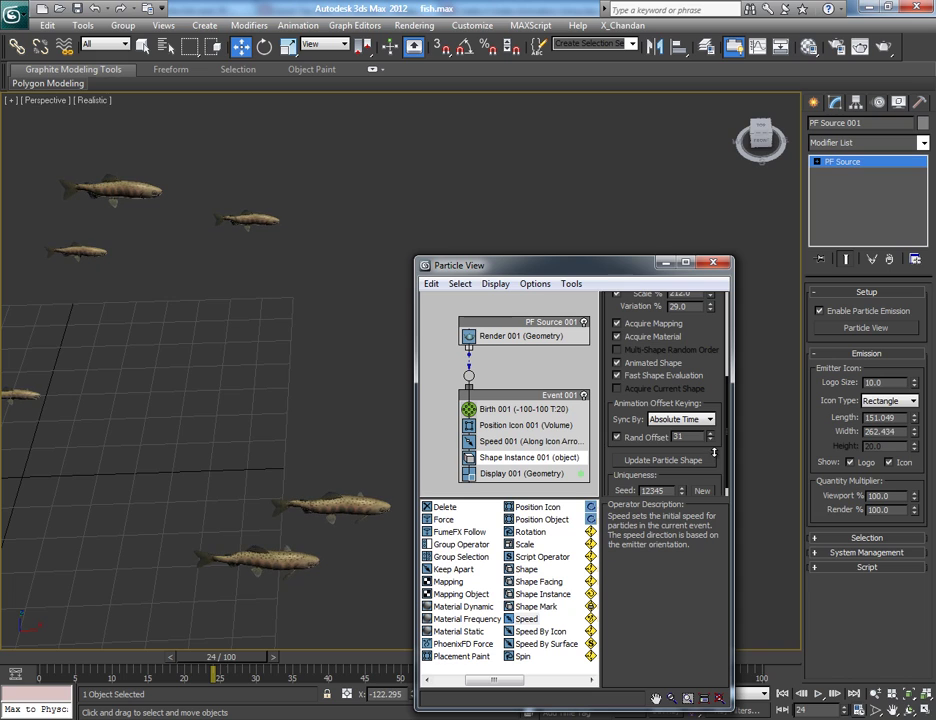
Close Particle View, scrub the fish animation, and return to the four-view layout
left_click(713, 262)
left_click_drag(224, 666, 640, 656)
key("alt+w")
Switch the Create > Lights category from Photometric to Standard, then to VRay
left_click(813, 102)
left_click(855, 127)
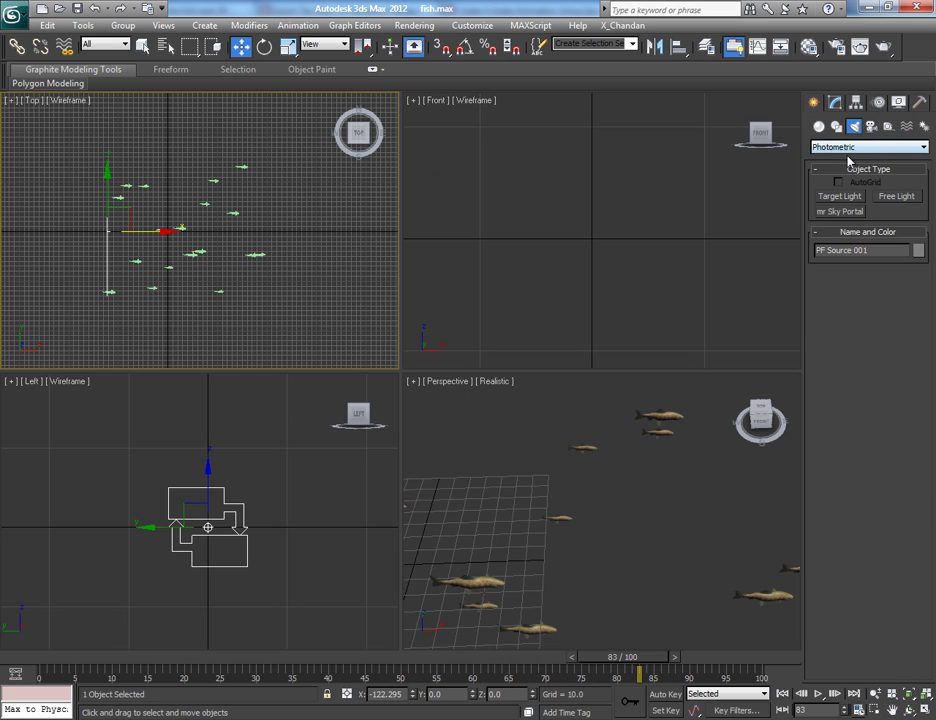
left_click(847, 148)
left_click(838, 172)
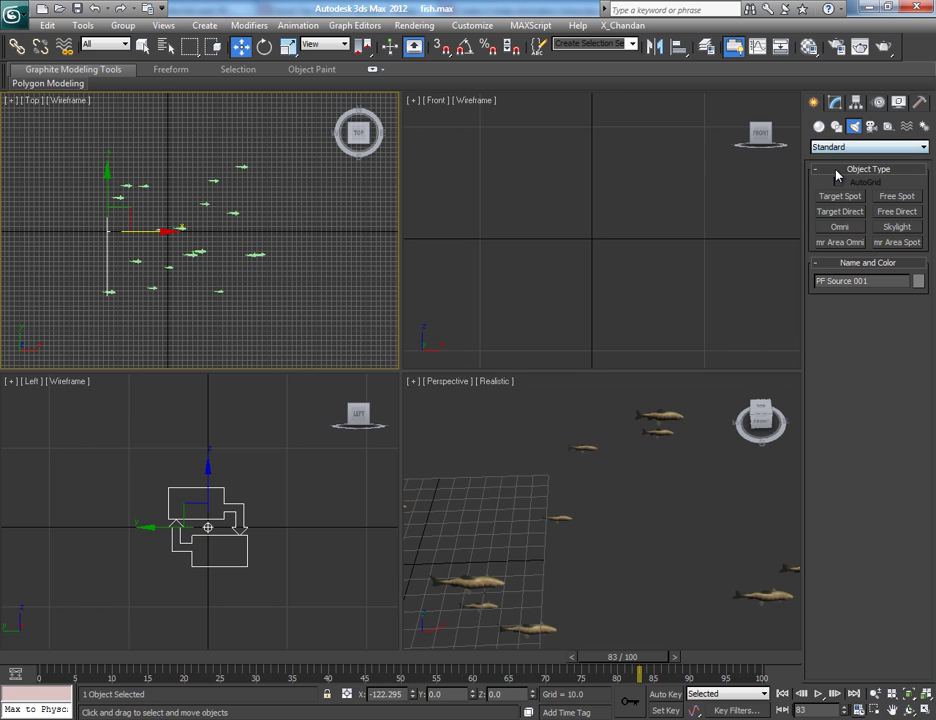
left_click(840, 196)
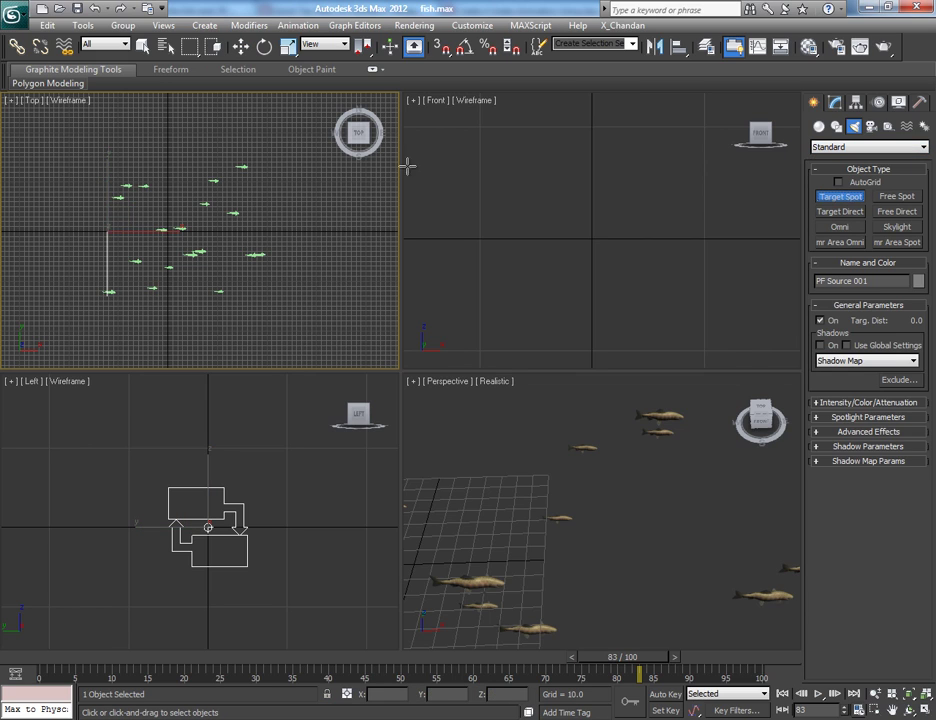
middle_click_drag(278, 205, 257, 240)
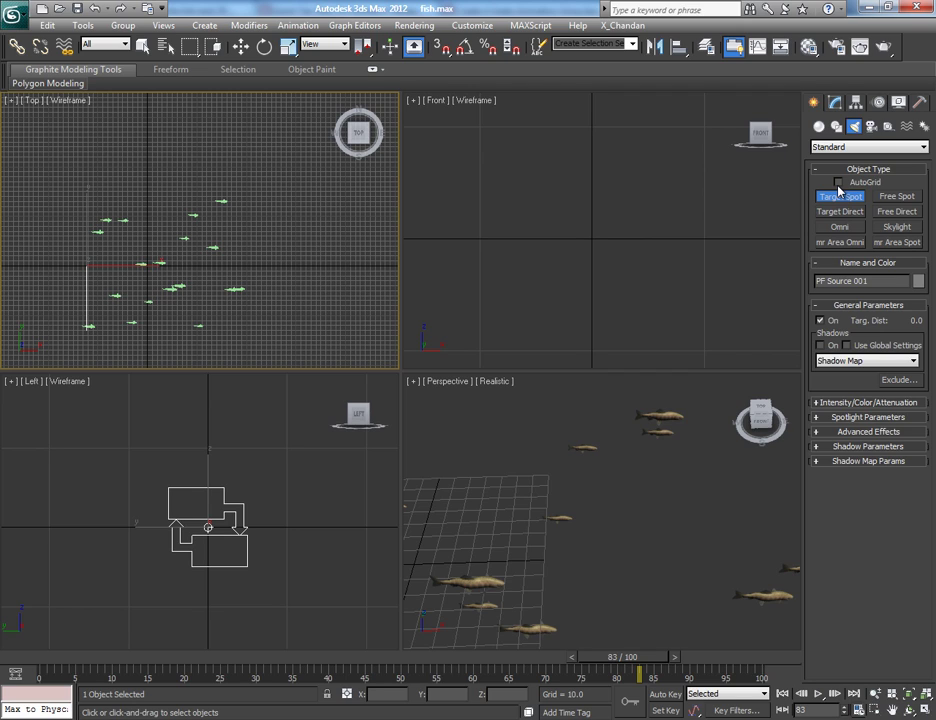
left_click(868, 147)
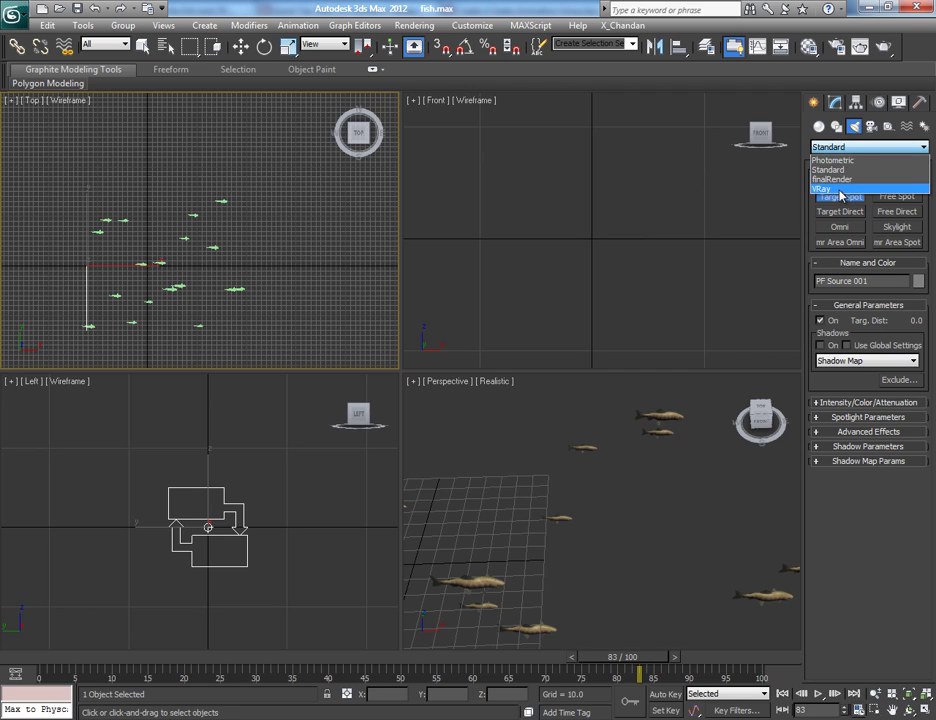
left_click(838, 192)
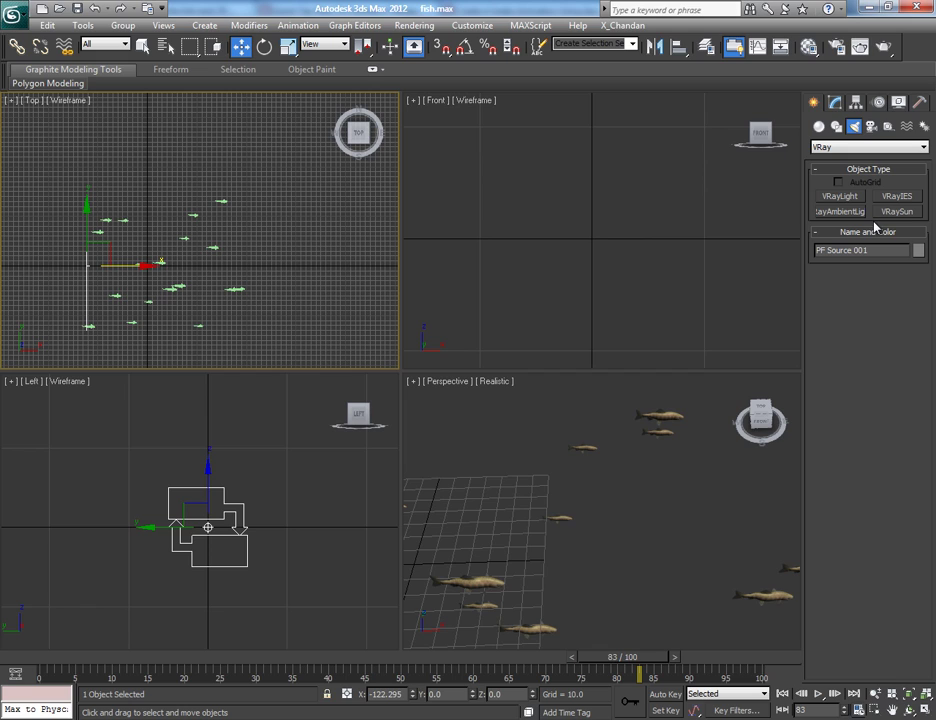
Draw a VRayLight plane in the Top view and raise it above the fish school
left_click(840, 196)
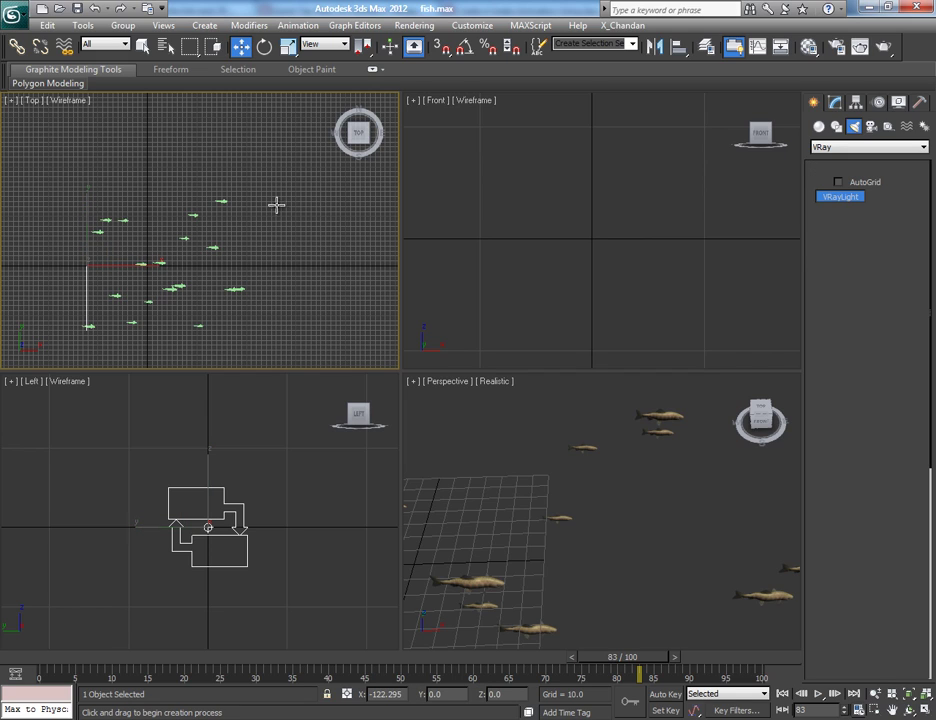
left_click_drag(253, 206, 360, 347)
right_click(311, 330)
middle_click_drag(268, 285, 204, 276)
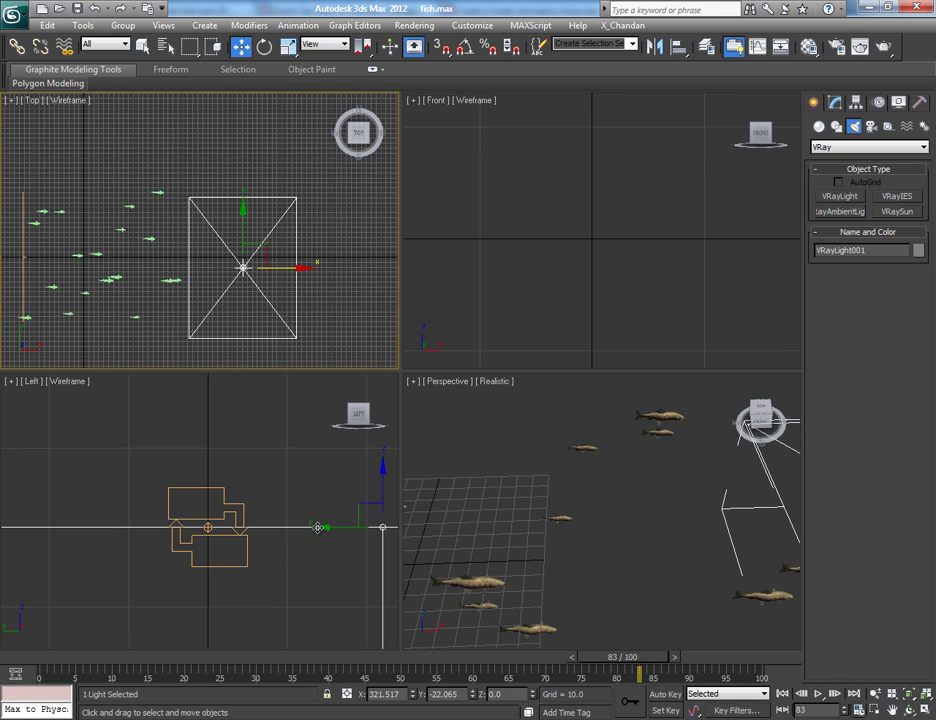
scroll(245, 530, "down", 10)
left_click_drag(255, 497, 228, 250)
scroll(575, 272, "down", 5)
mouse_move(575, 272)
middle_mouse_down()
mouse_move(518, 272)
mouse_move(573, 283)
middle_mouse_up()
scroll(518, 272, "down", 3)
Tilt the plane light down toward the fish and view its Modify parameters
key("e")
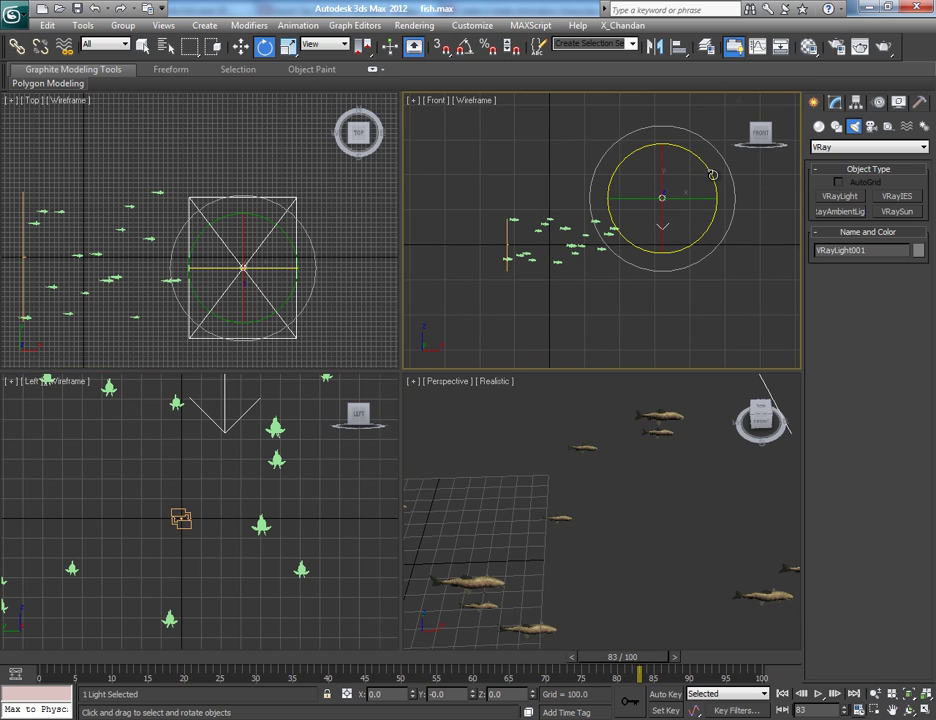
left_click_drag(712, 177, 758, 251)
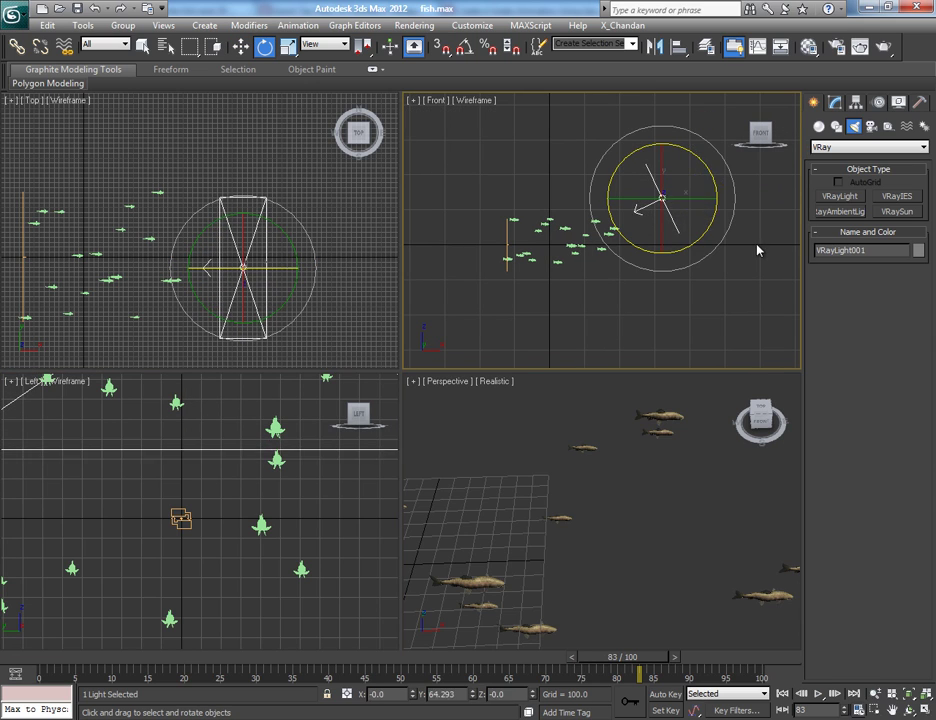
left_click(834, 103)
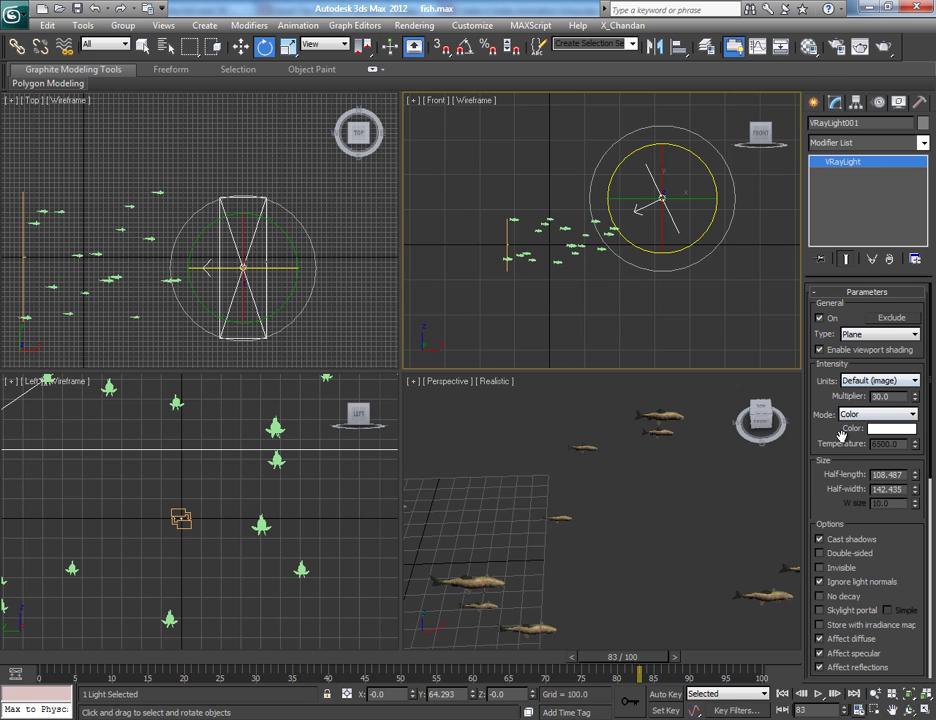
left_click(678, 525)
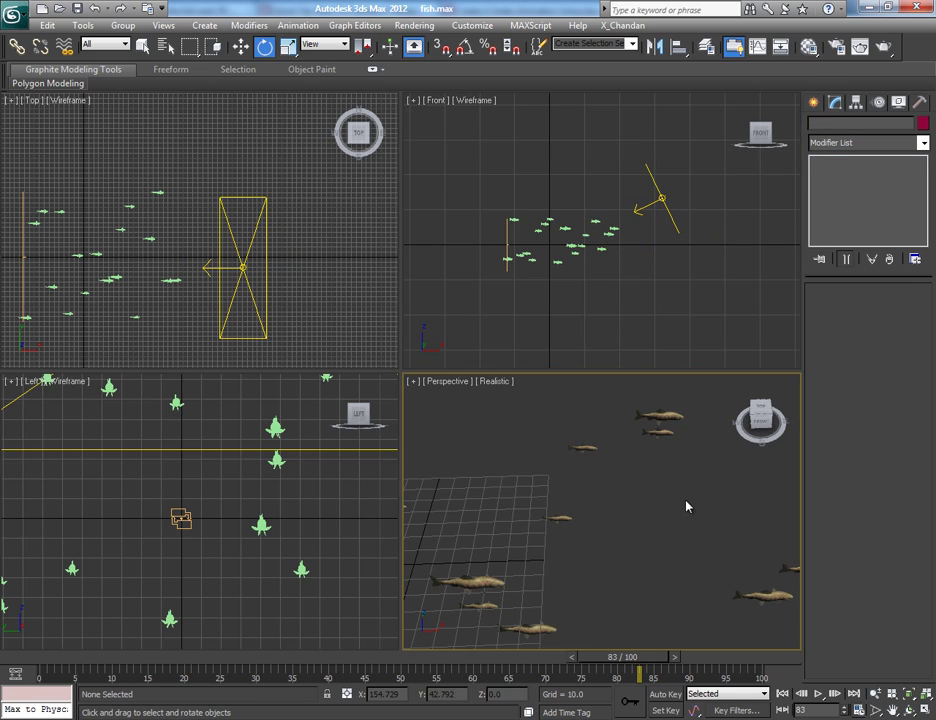
Assign V-Ray Adv 2.00.03 as the production renderer in Render Setup
left_click(414, 25)
left_click(433, 62)
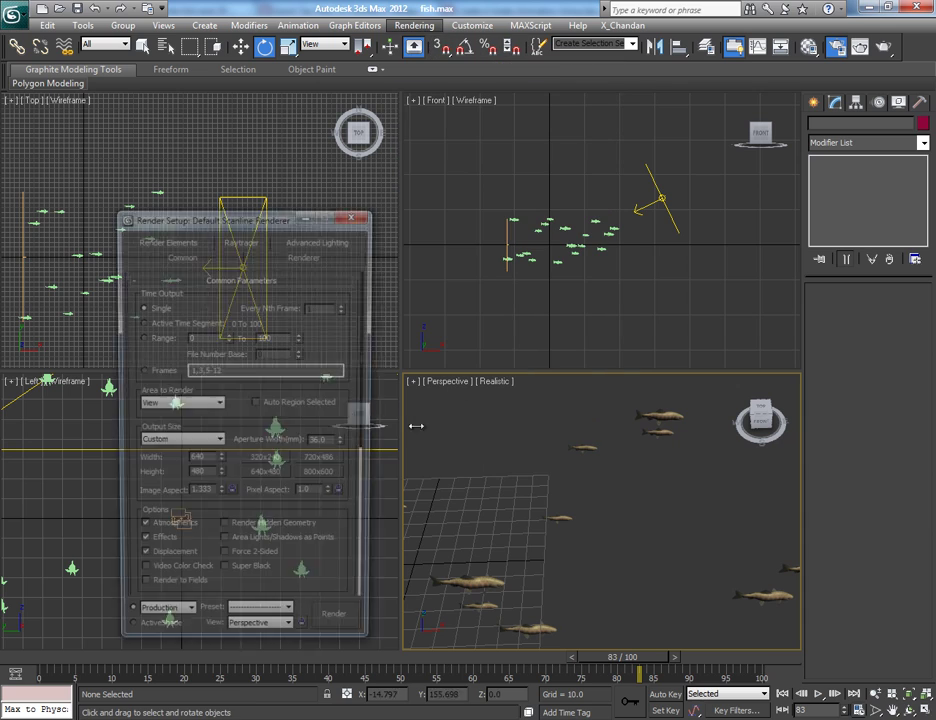
right_click(331, 565)
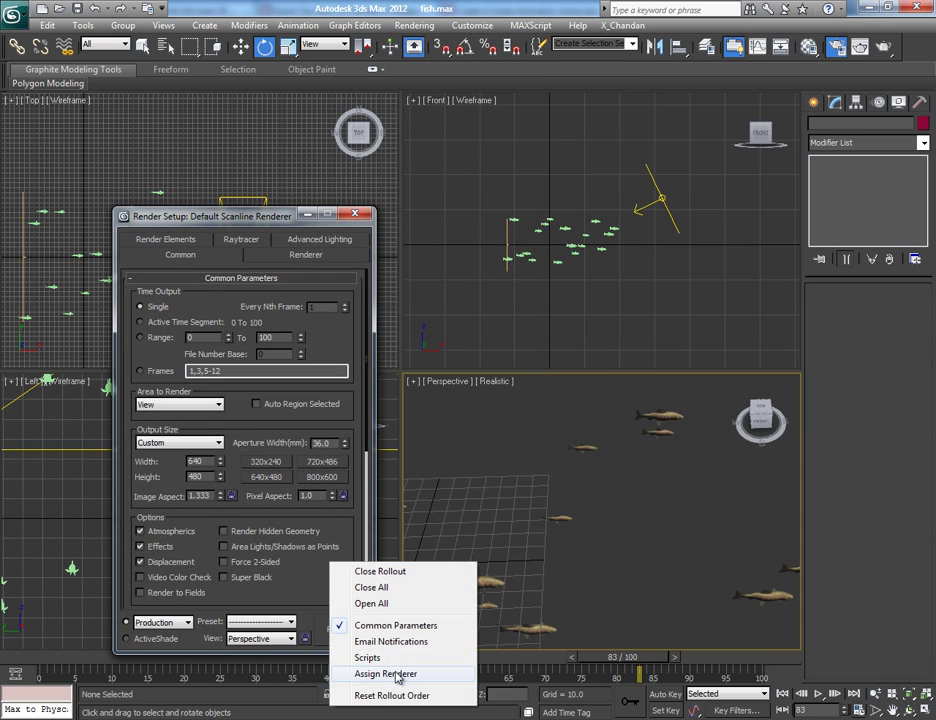
left_click(388, 673)
left_click(323, 535)
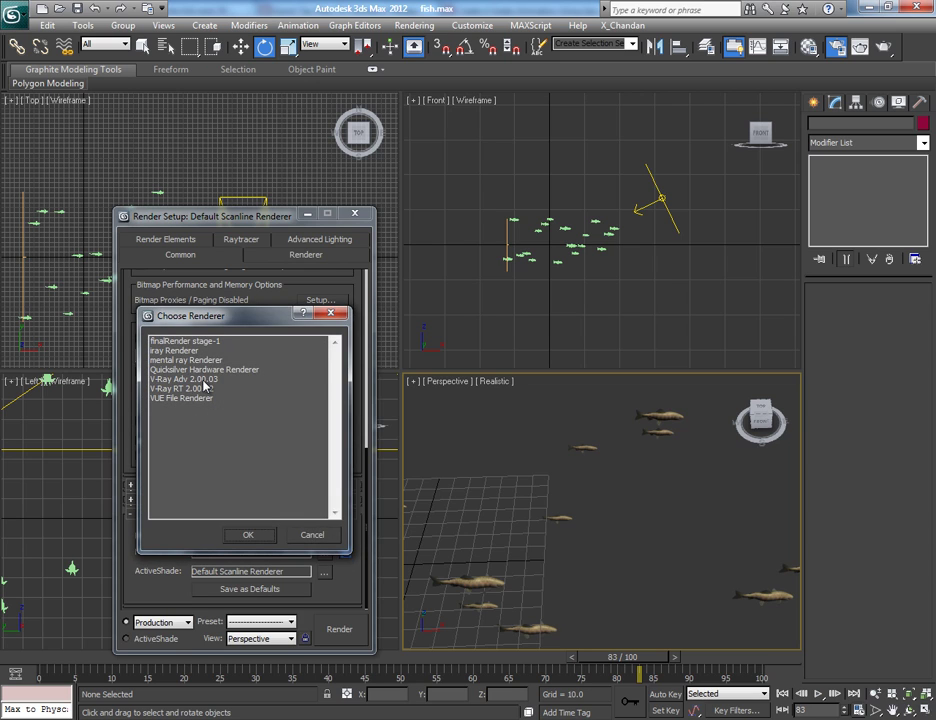
double_click(204, 381)
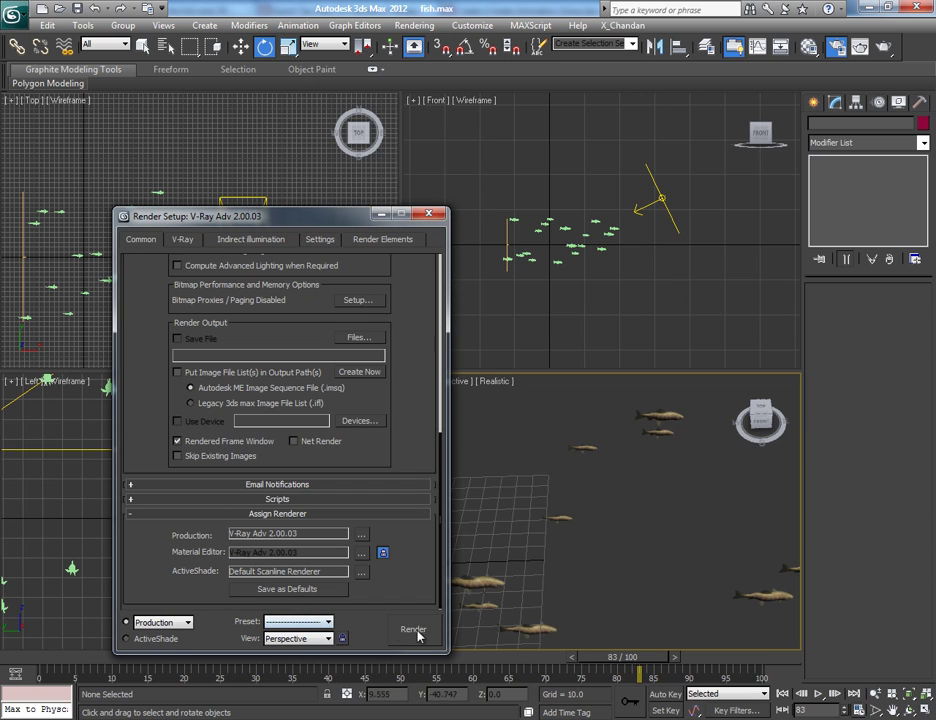
Render a test frame of the lit fish, then close the frame and V-Ray messages windows
left_click(414, 630)
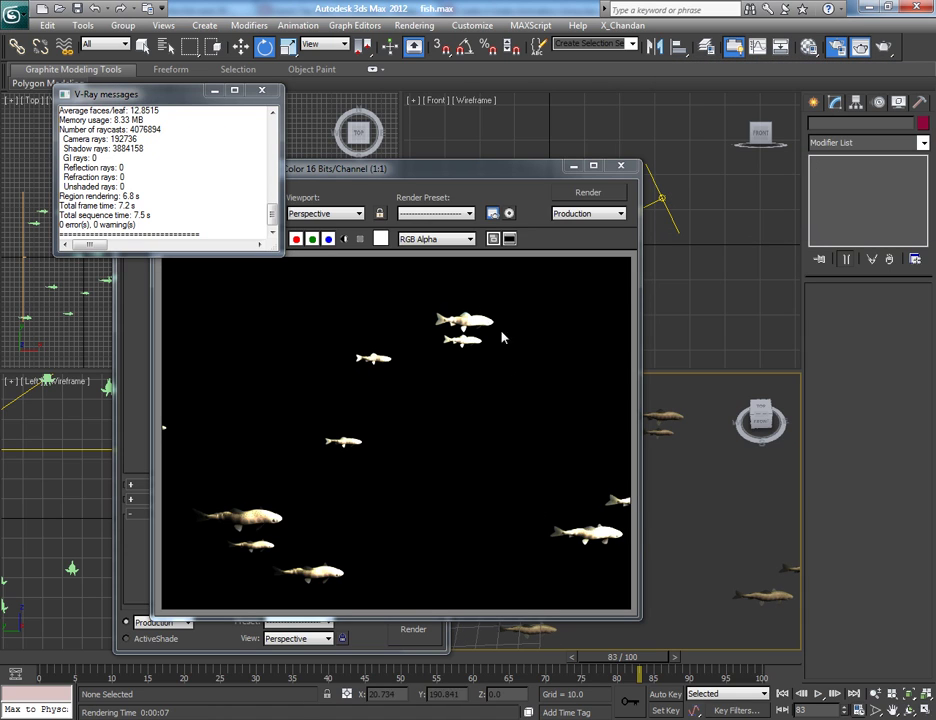
left_click(622, 164)
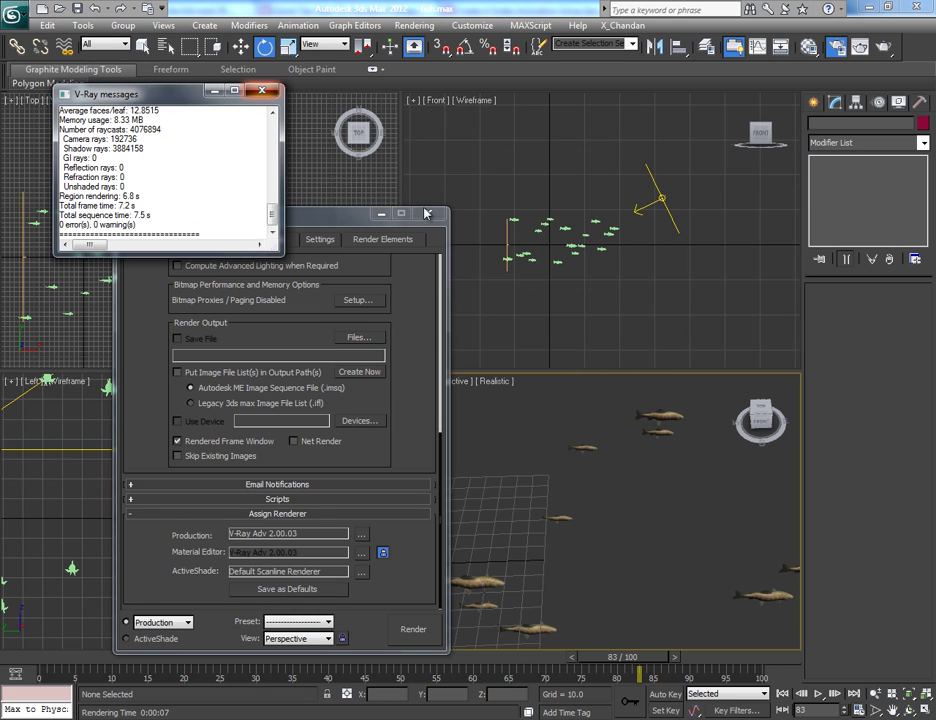
left_click(429, 214)
Reselect VRayLight001, turn it about its vertical axis and move it toward the fish
left_click(429, 214)
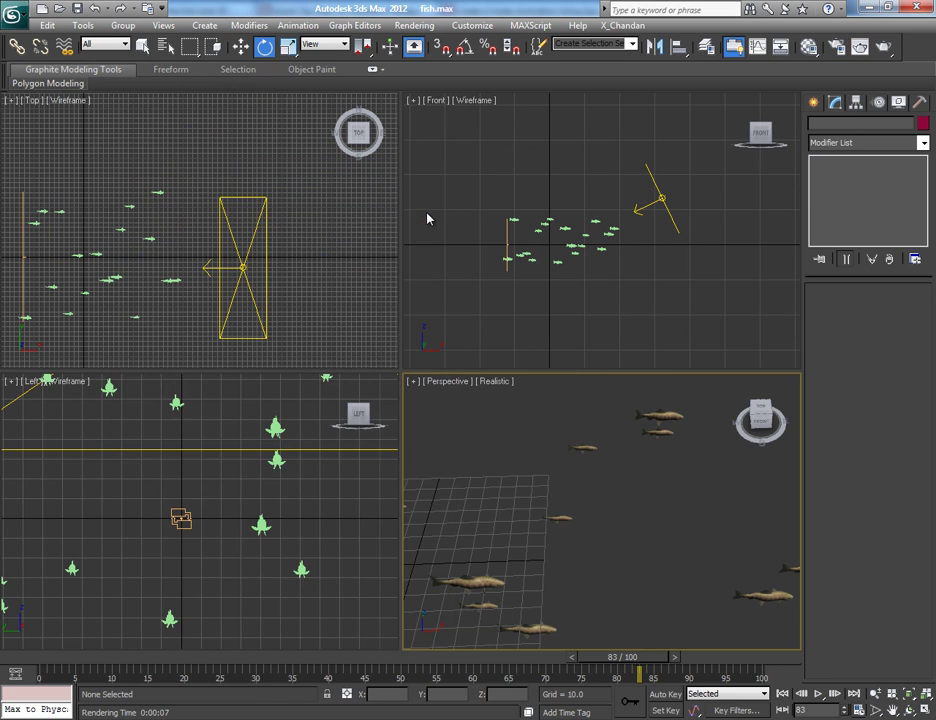
left_click(247, 249)
middle_click_drag(299, 254, 314, 210)
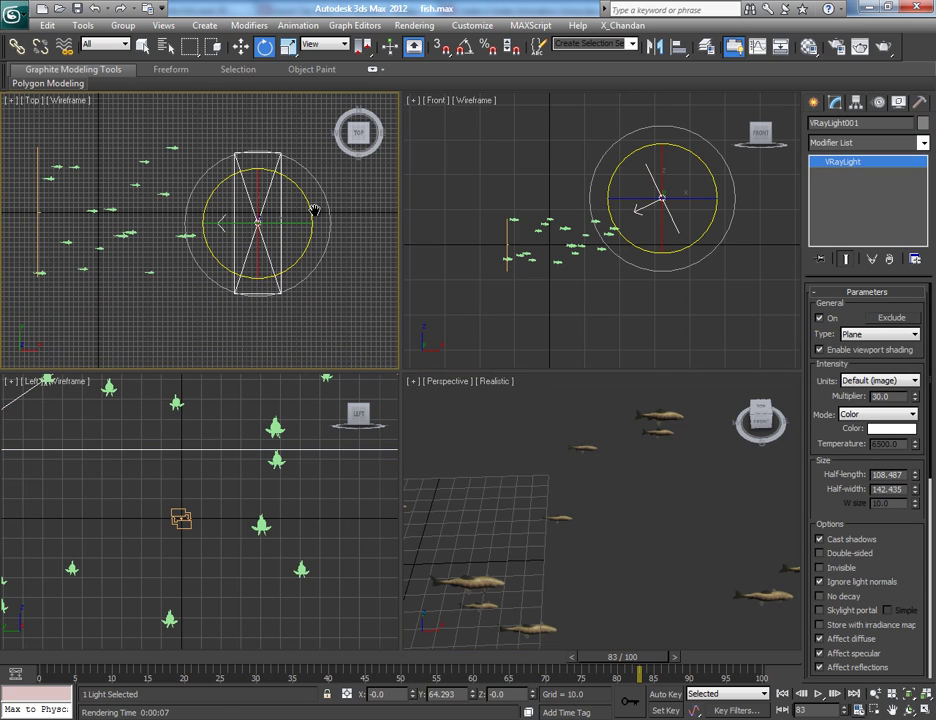
left_click_drag(314, 212, 282, 355)
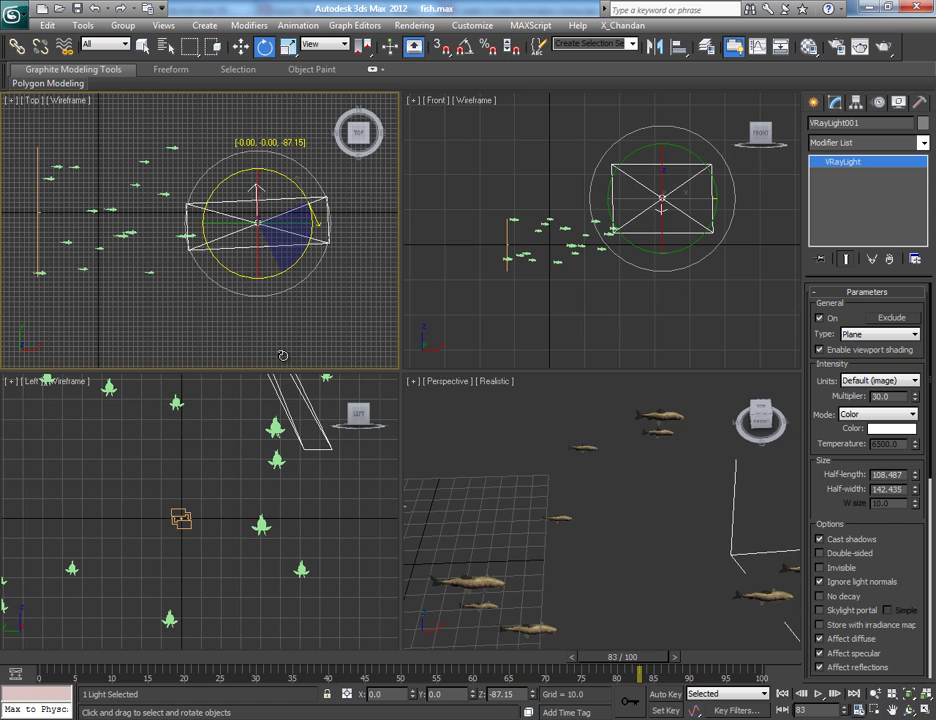
key("w")
left_click_drag(270, 232, 247, 282)
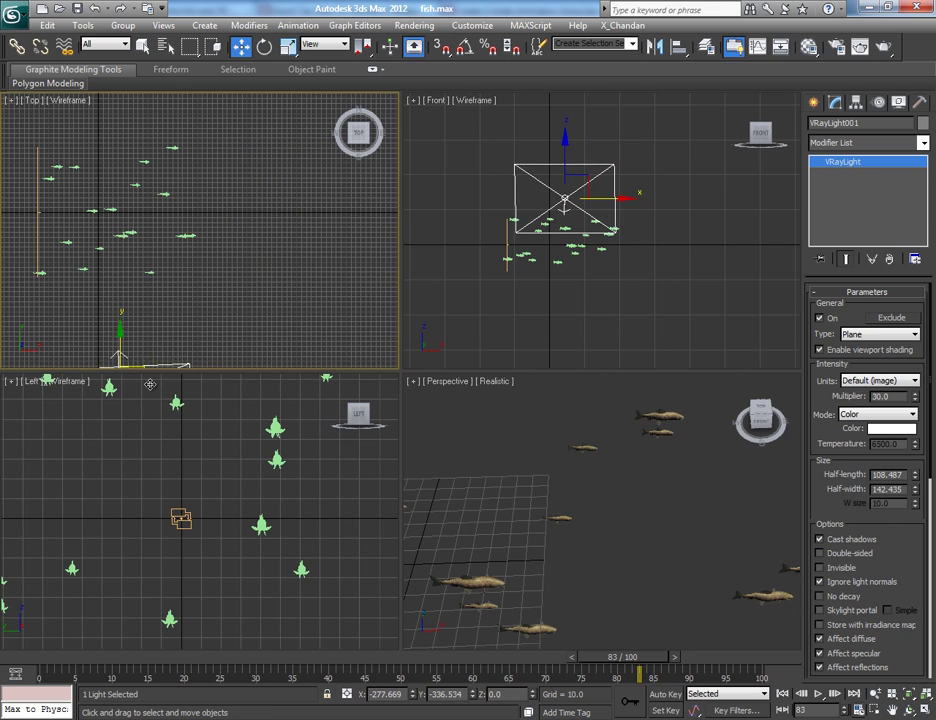
Raise and re-tilt the light in the Left view, lower its Multiplier, and render frame 83
scroll(255, 495, "down", 8)
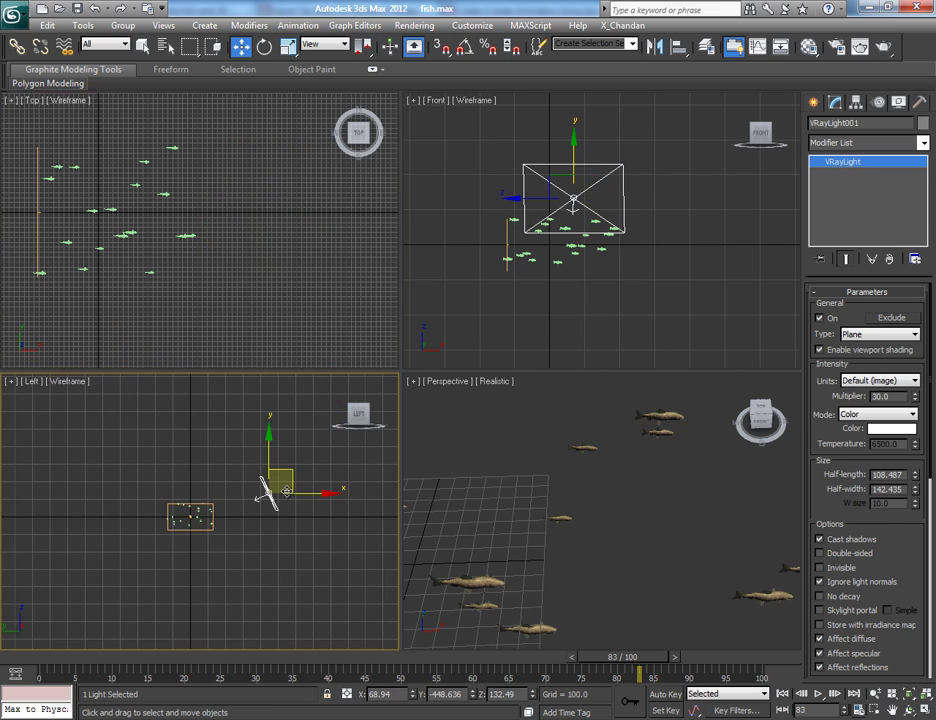
left_click_drag(283, 482, 290, 443)
middle_click_drag(290, 443, 307, 459)
key("e")
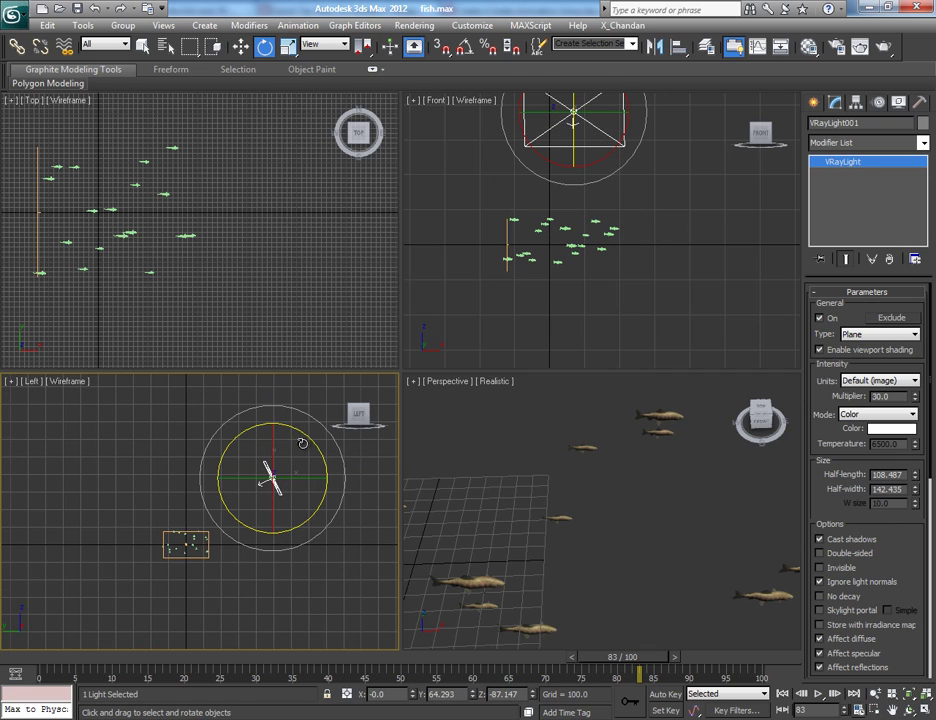
left_click_drag(302, 443, 264, 426)
key("w")
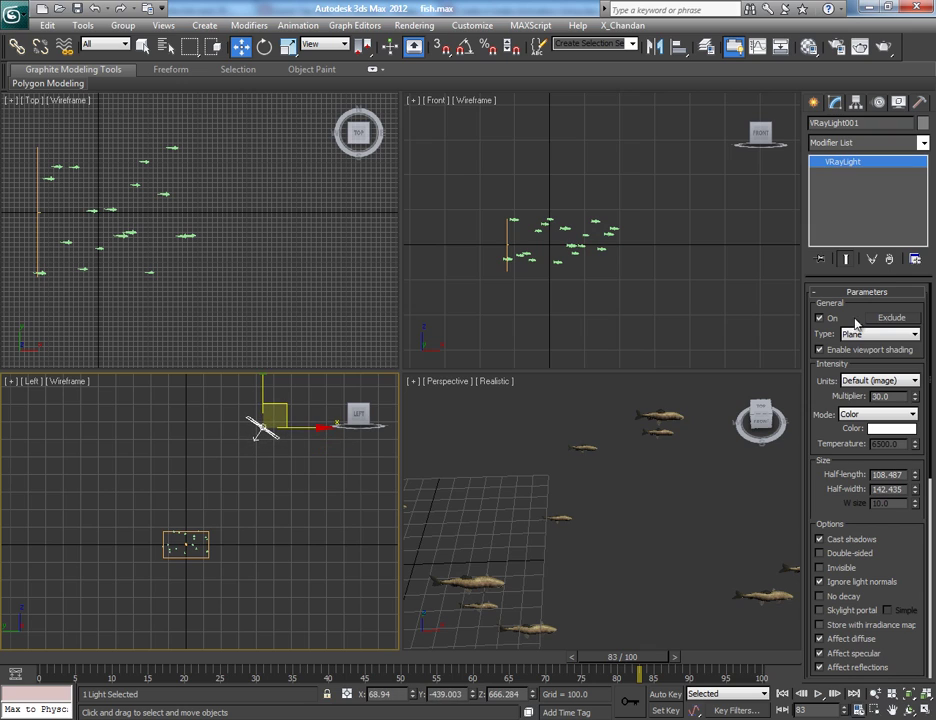
scroll(855, 322, "down", 1)
mouse_move(914, 391)
left_mouse_down()
mouse_move(916, 424)
mouse_move(913, 413)
left_mouse_up()
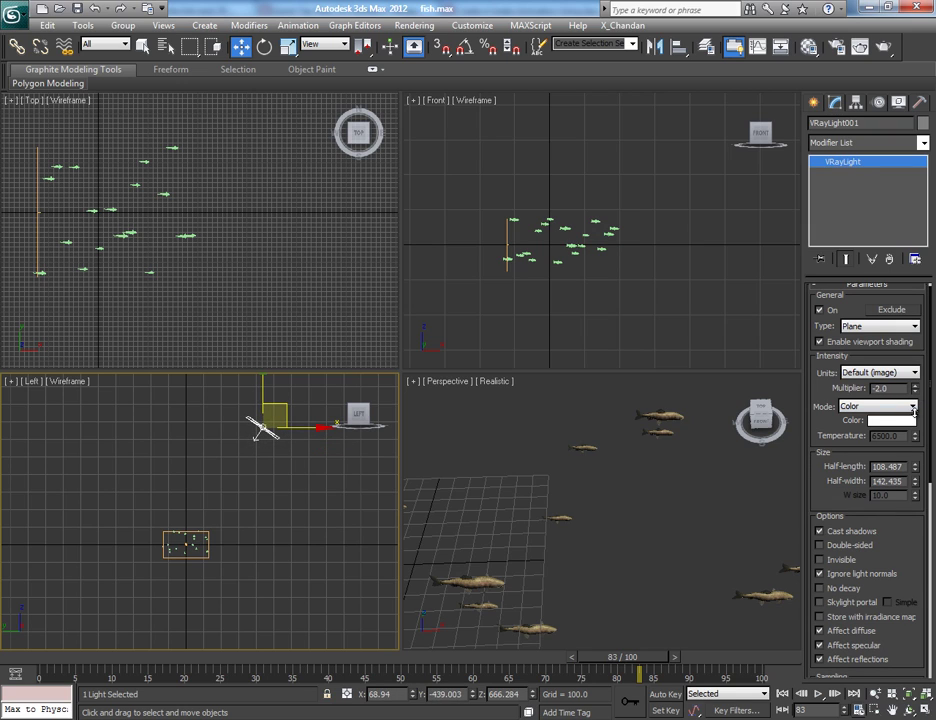
key("shift+q")
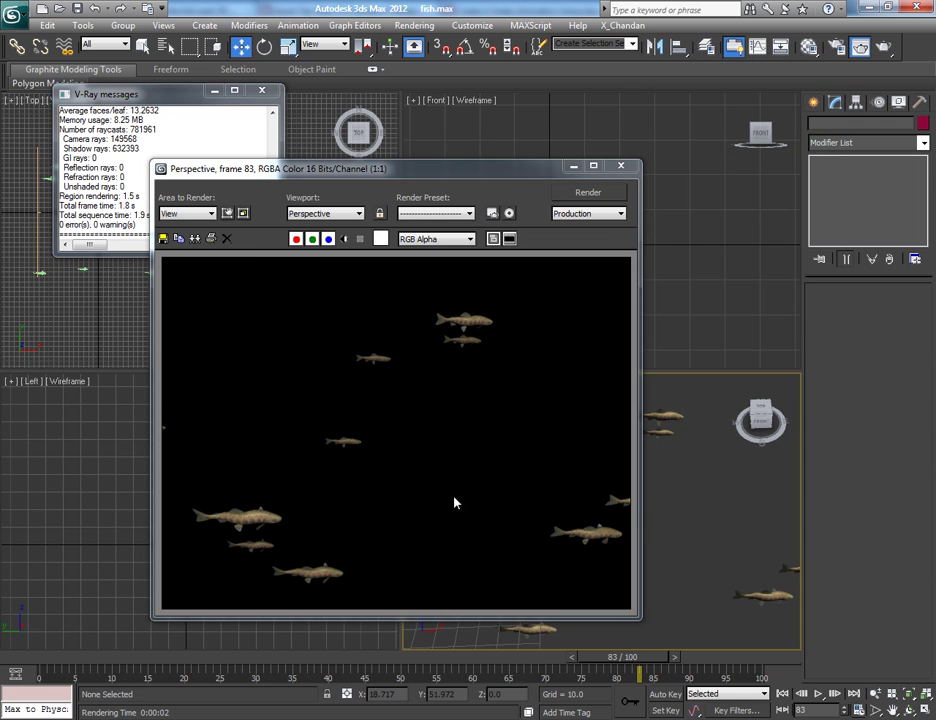
Close the render windows and Shift-clone VRayLight001 to the left as VRayLight002
left_click(621, 167)
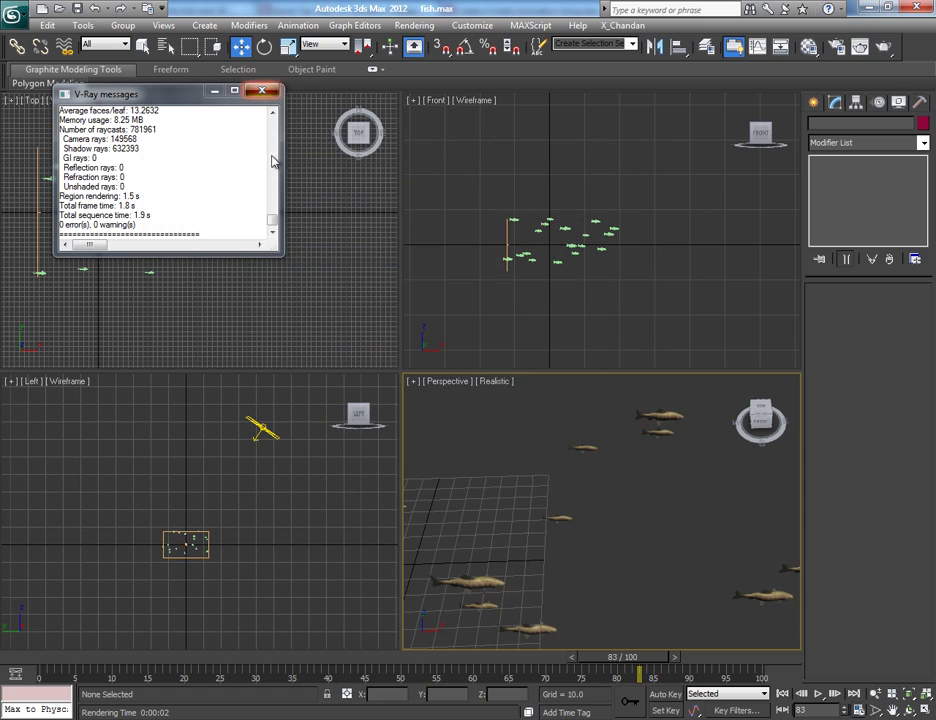
left_click(262, 90)
left_click(262, 428)
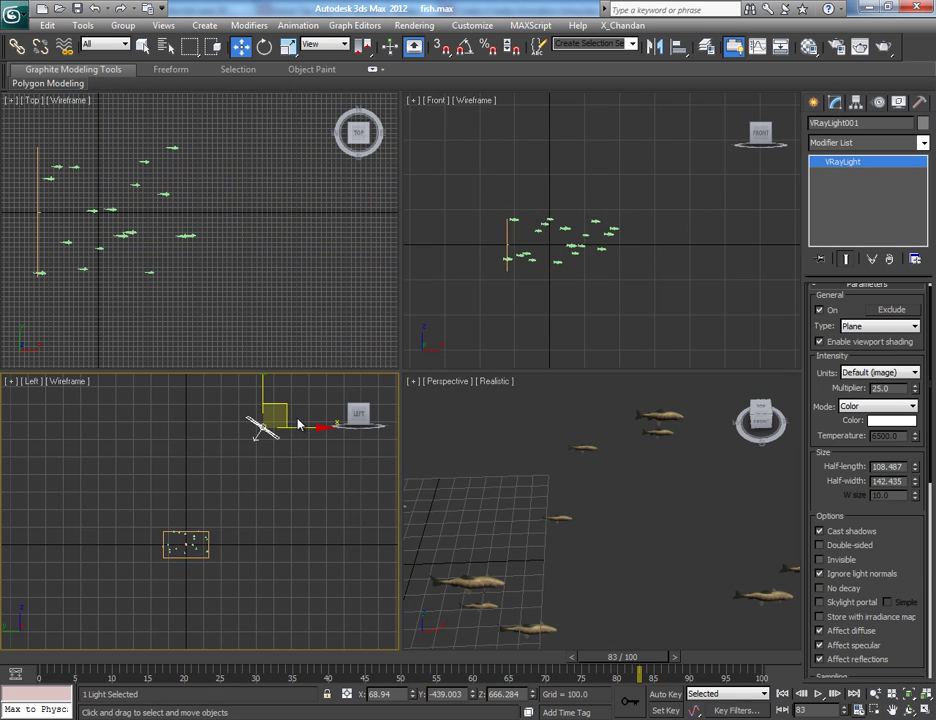
left_click_drag(262, 428, 115, 433, "shift")
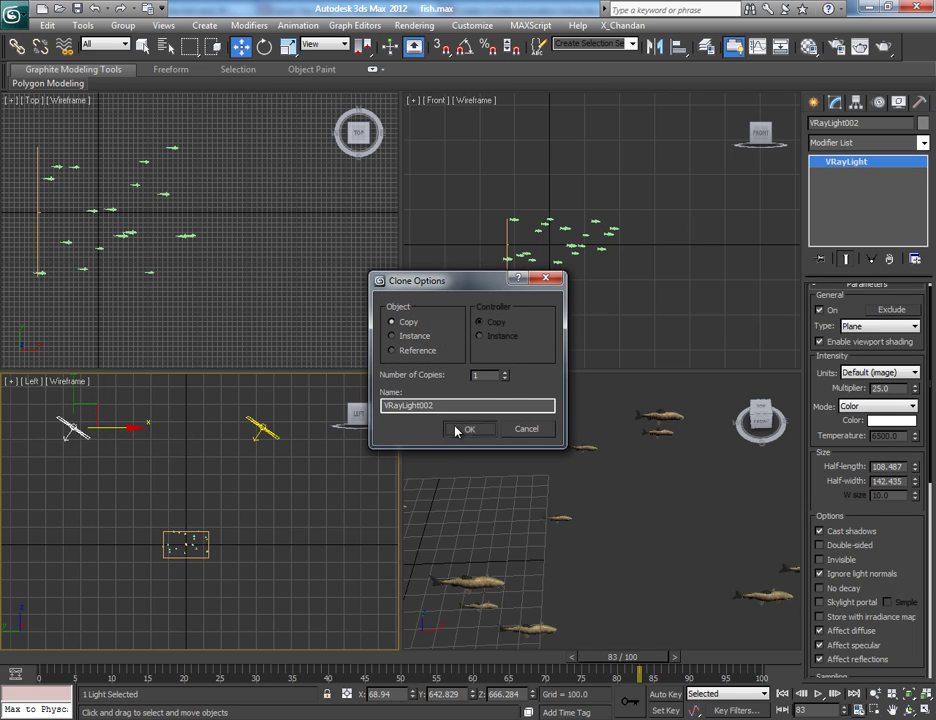
left_click(466, 487)
Rotate VRayLight002 to aim at the fish from the other side, then scrub to frame 92
key("e")
left_click_drag(121, 407, 82, 300)
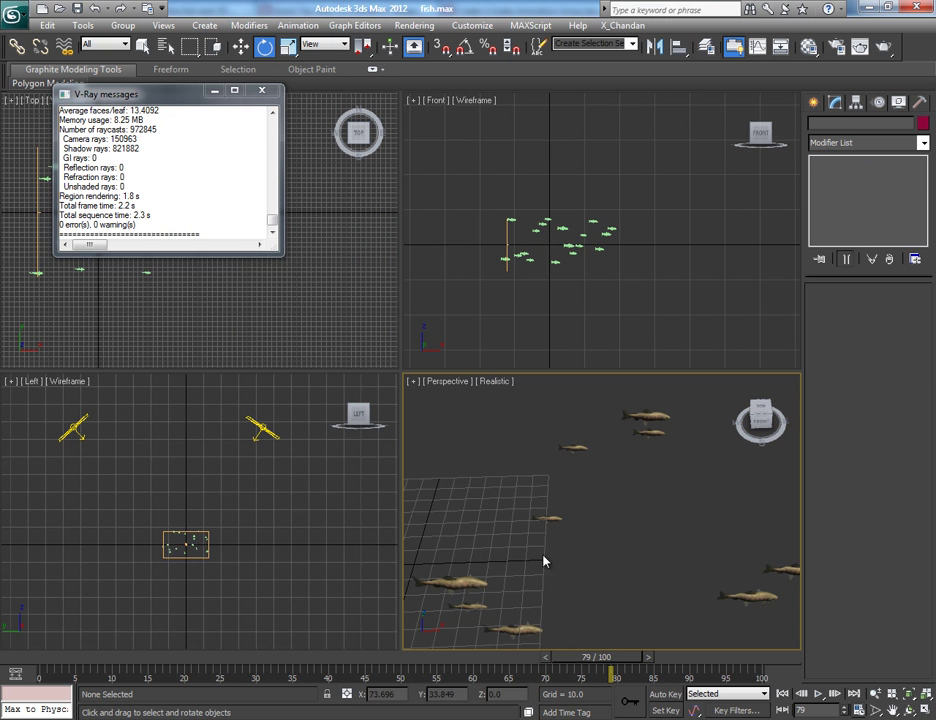
left_click_drag(132, 660, 703, 676)
Choose HDTV (video) as the Output Size in Render Setup with the 1280x720 preset
key("e")
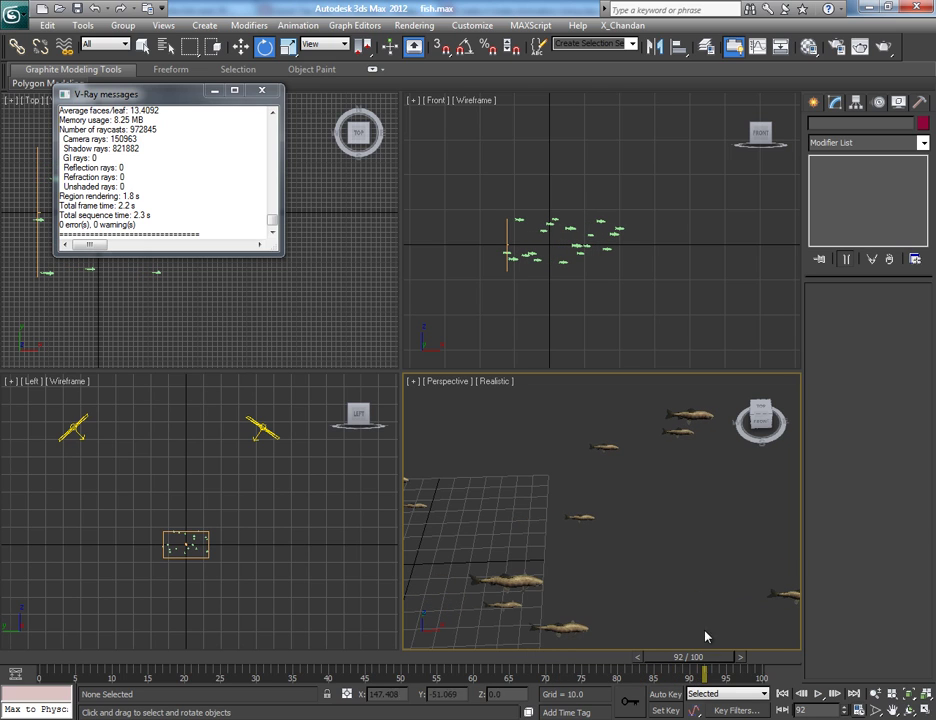
left_click(414, 25)
left_click(464, 62)
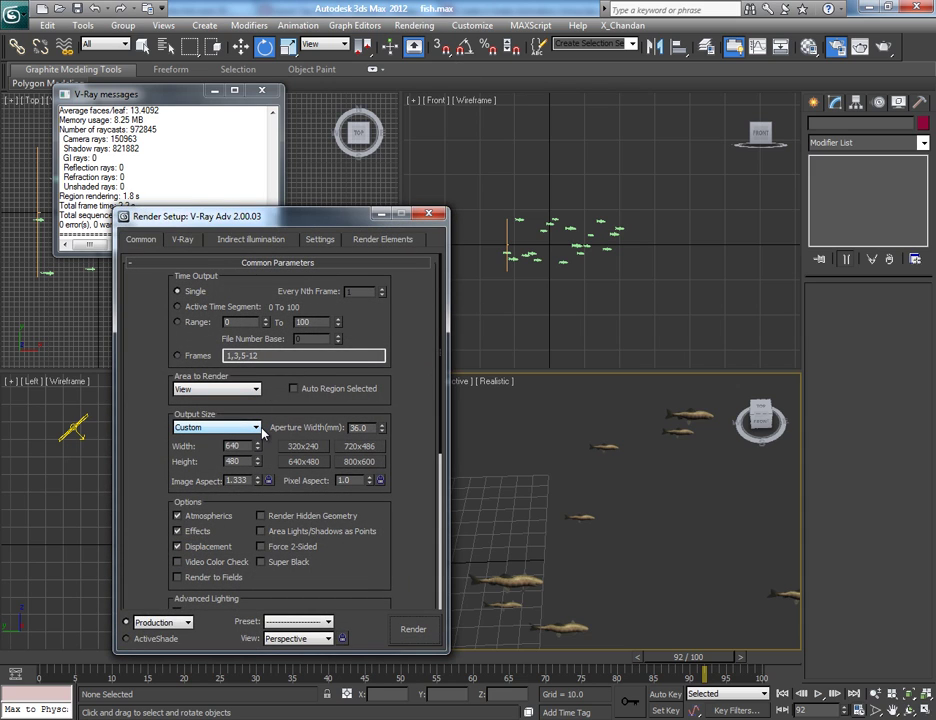
left_click(258, 428)
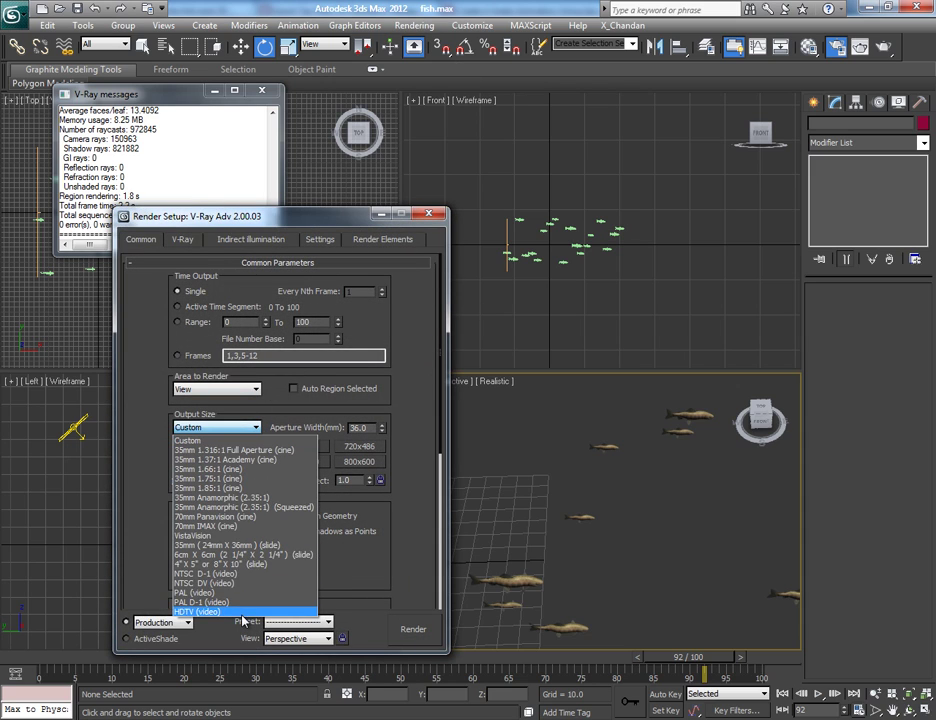
left_click(238, 613)
left_click(304, 461)
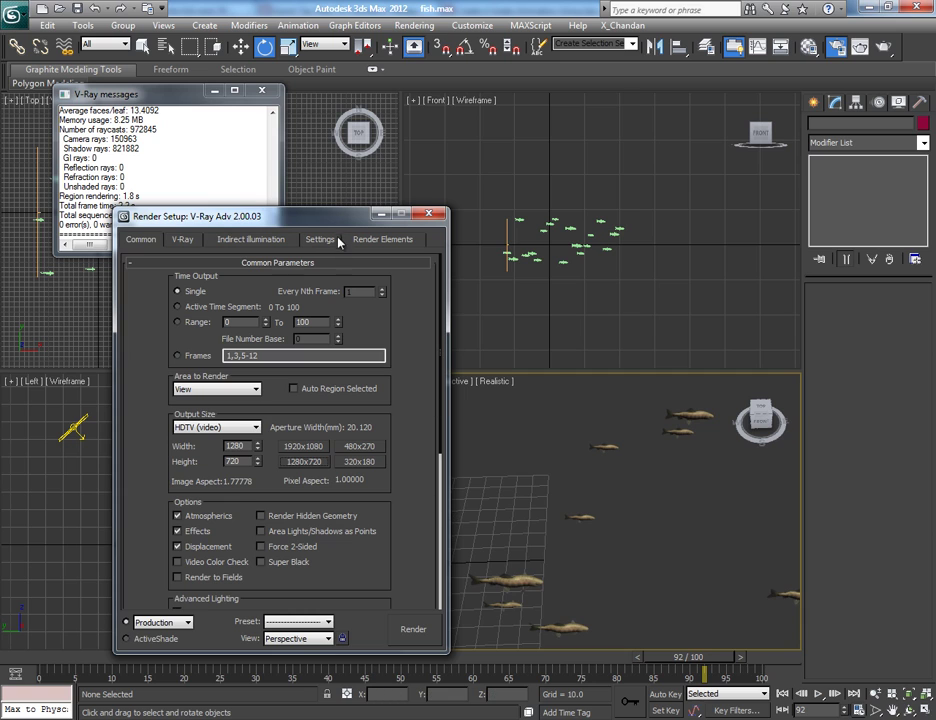
left_click_drag(335, 222, 264, 216)
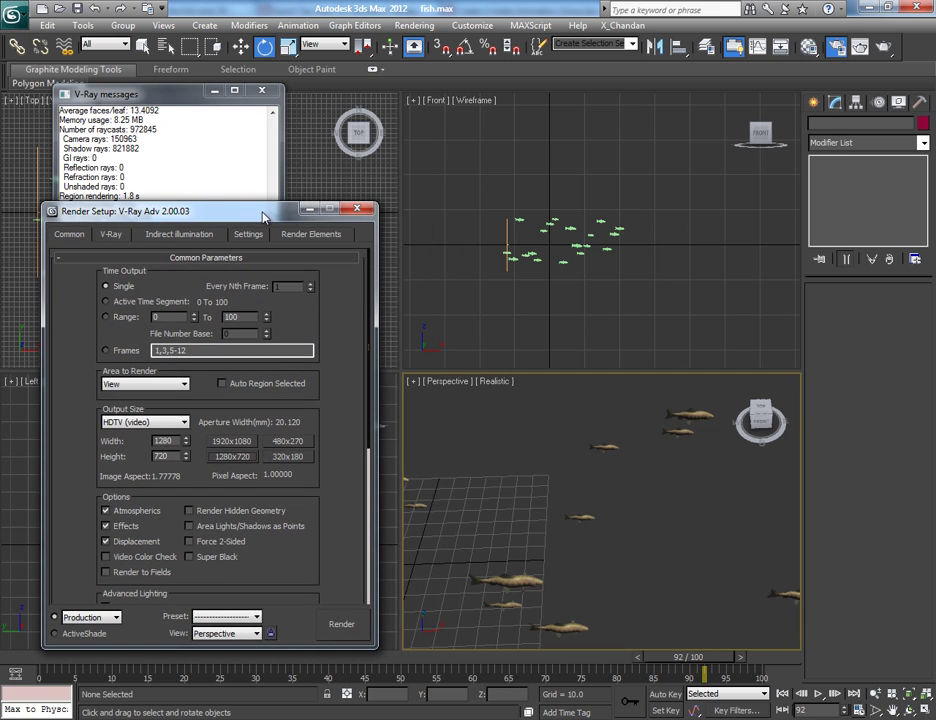